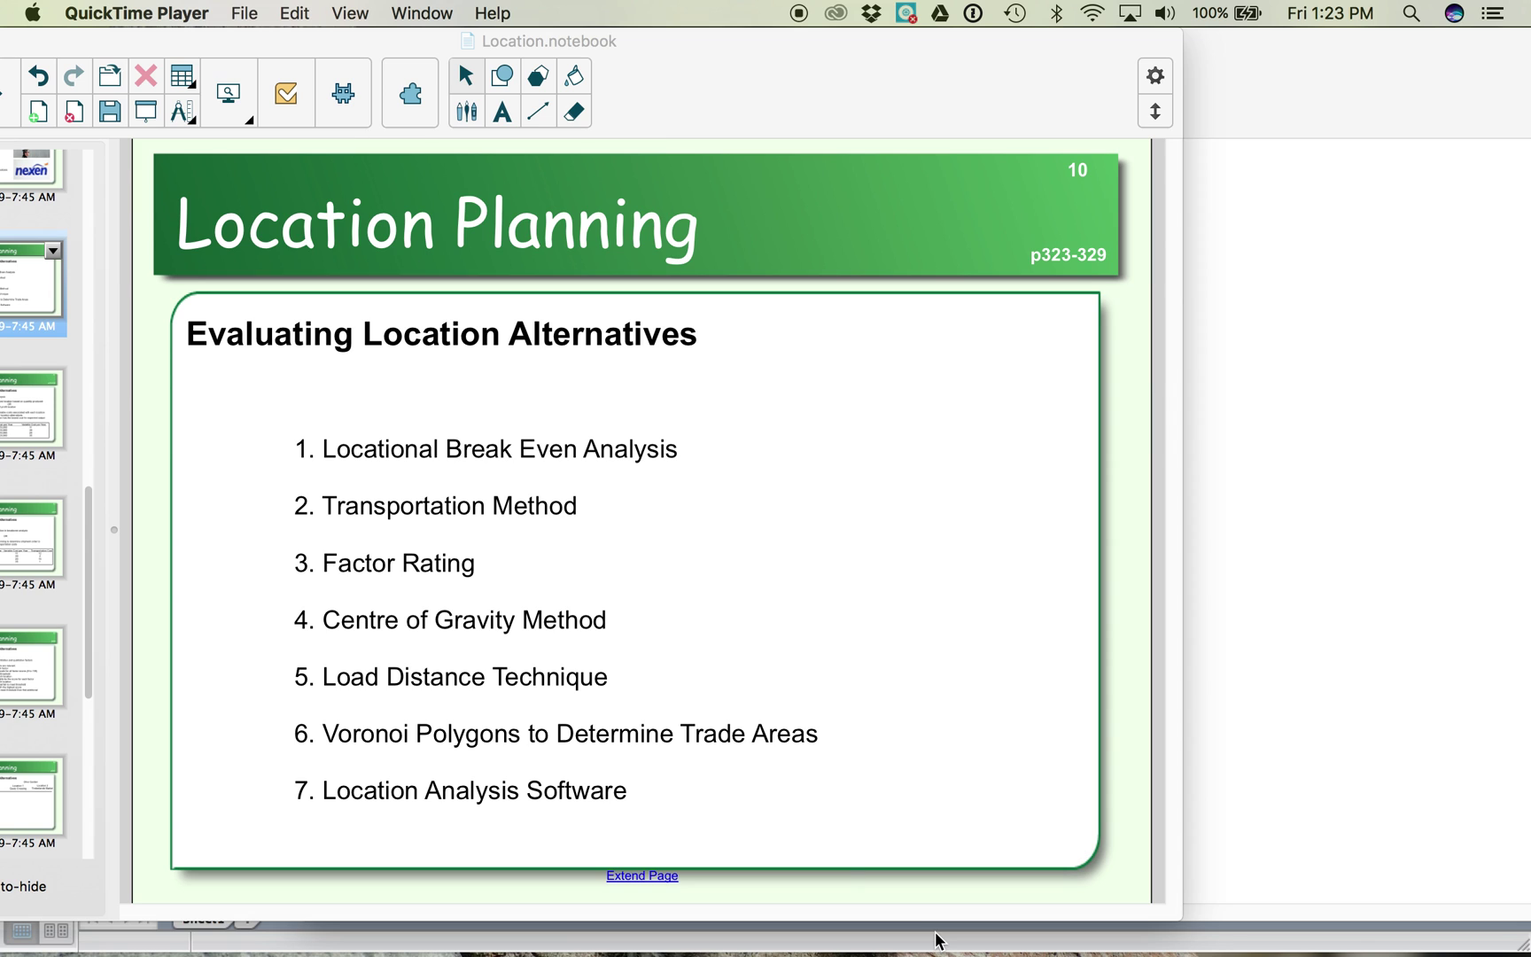
- Advance Location.notebook to slide 11, the Locational Break Even Analysis cost table
{"action": "left_click", "coordinate": [2, 104]}
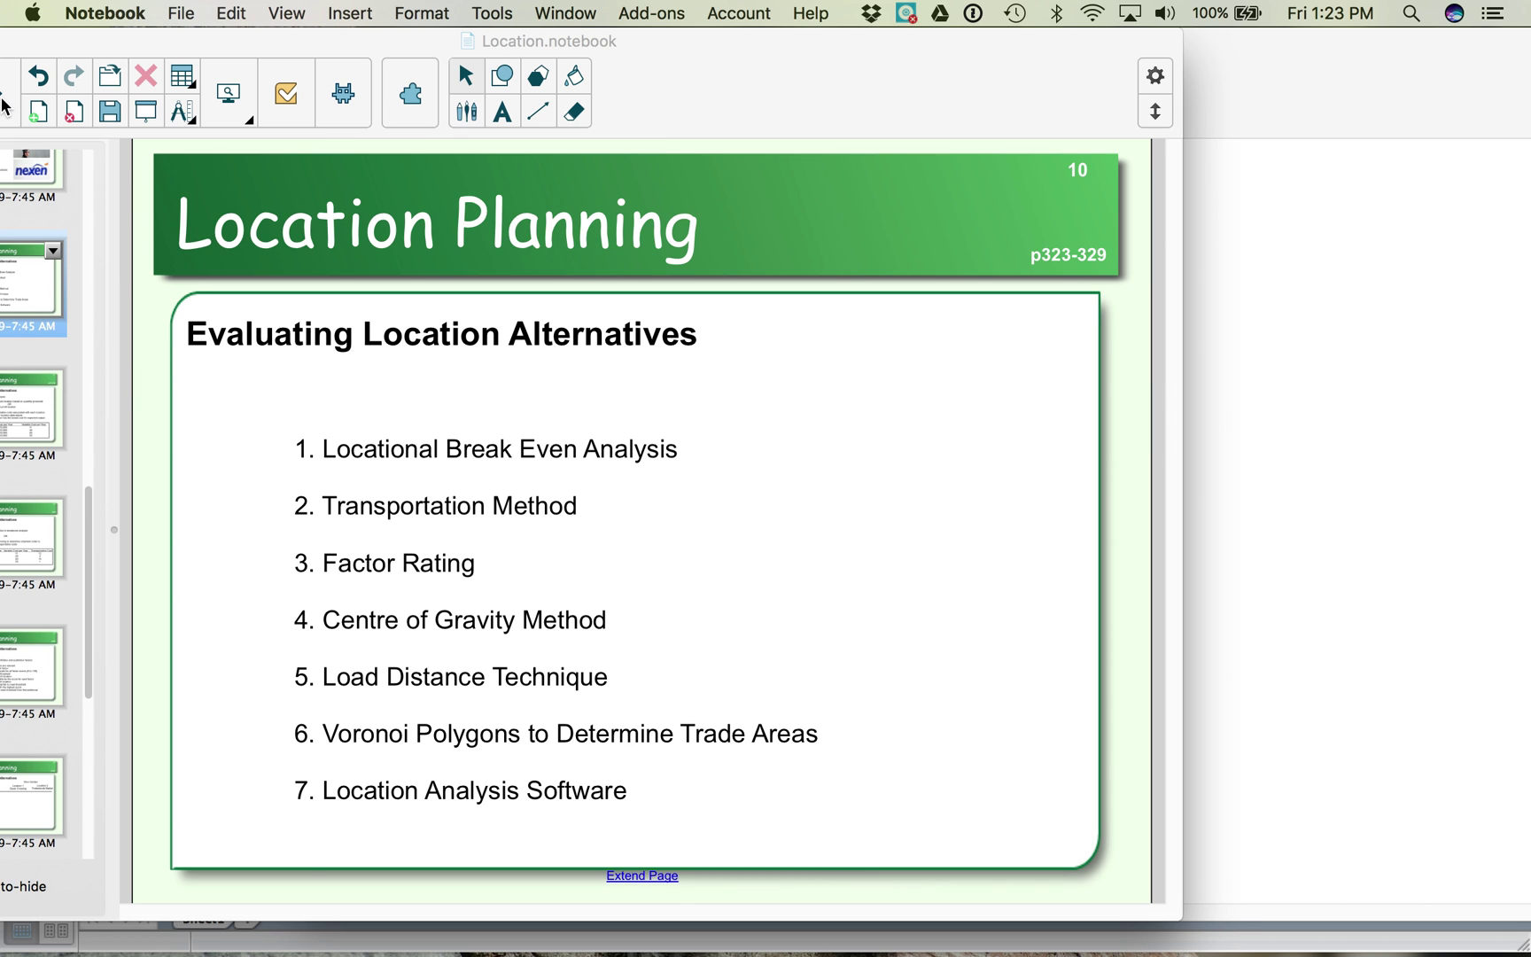
{"action": "key", "text": "Page_Down"}
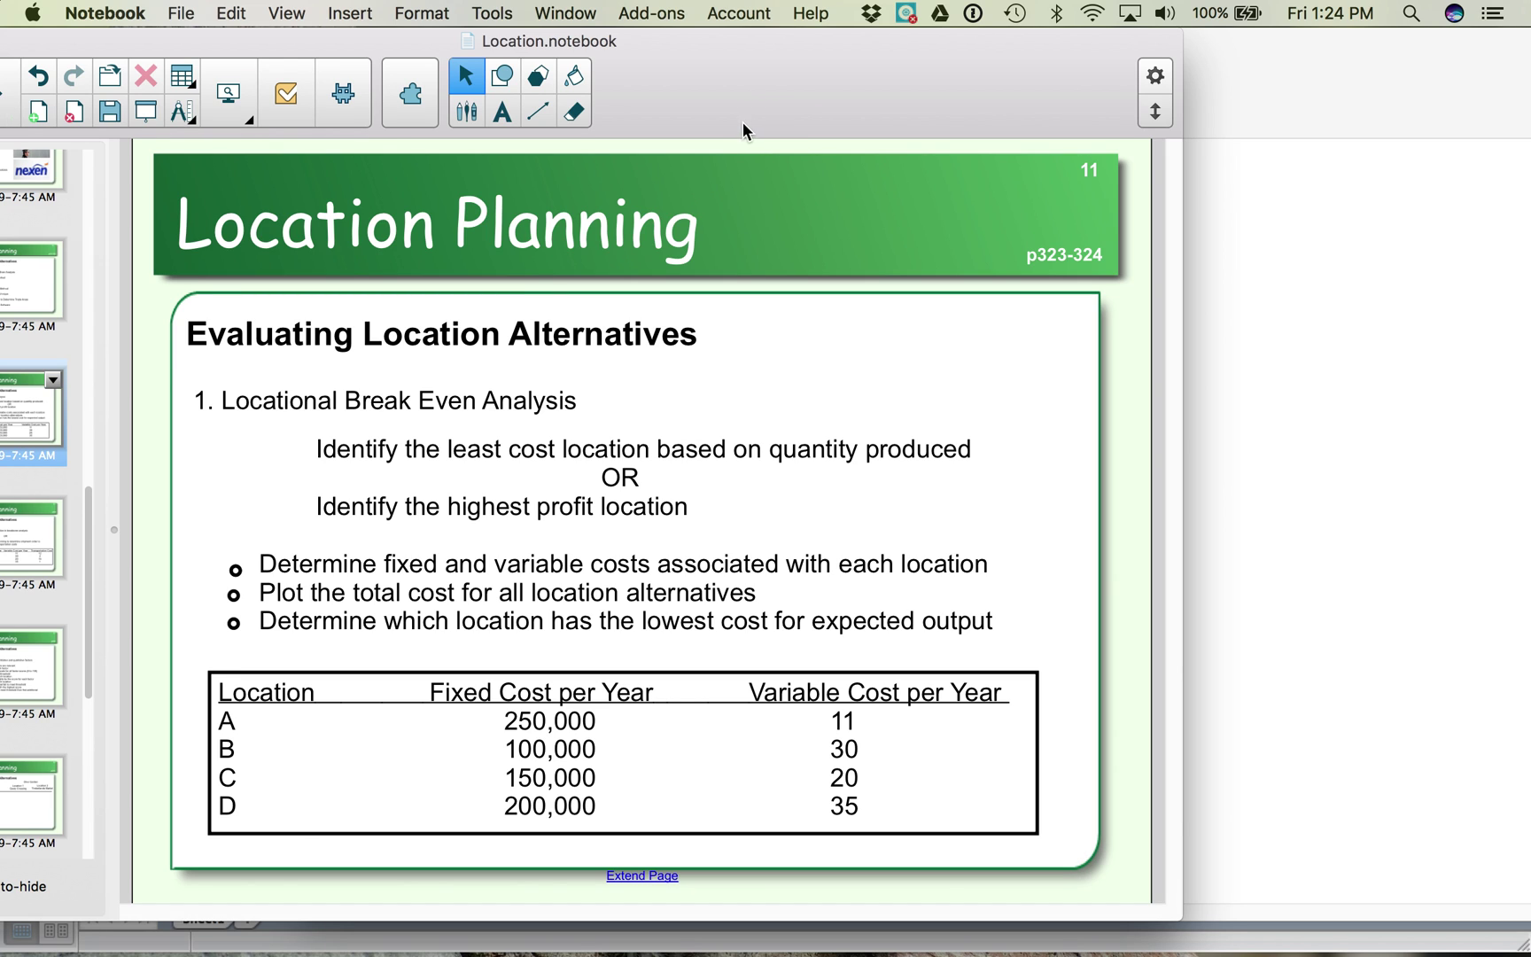
- Open a blank notebook page to the right of the slide, with the Pen tool selected
{"action": "left_click_drag", "start_coordinate": [770, 85], "coordinate": [690, 75]}
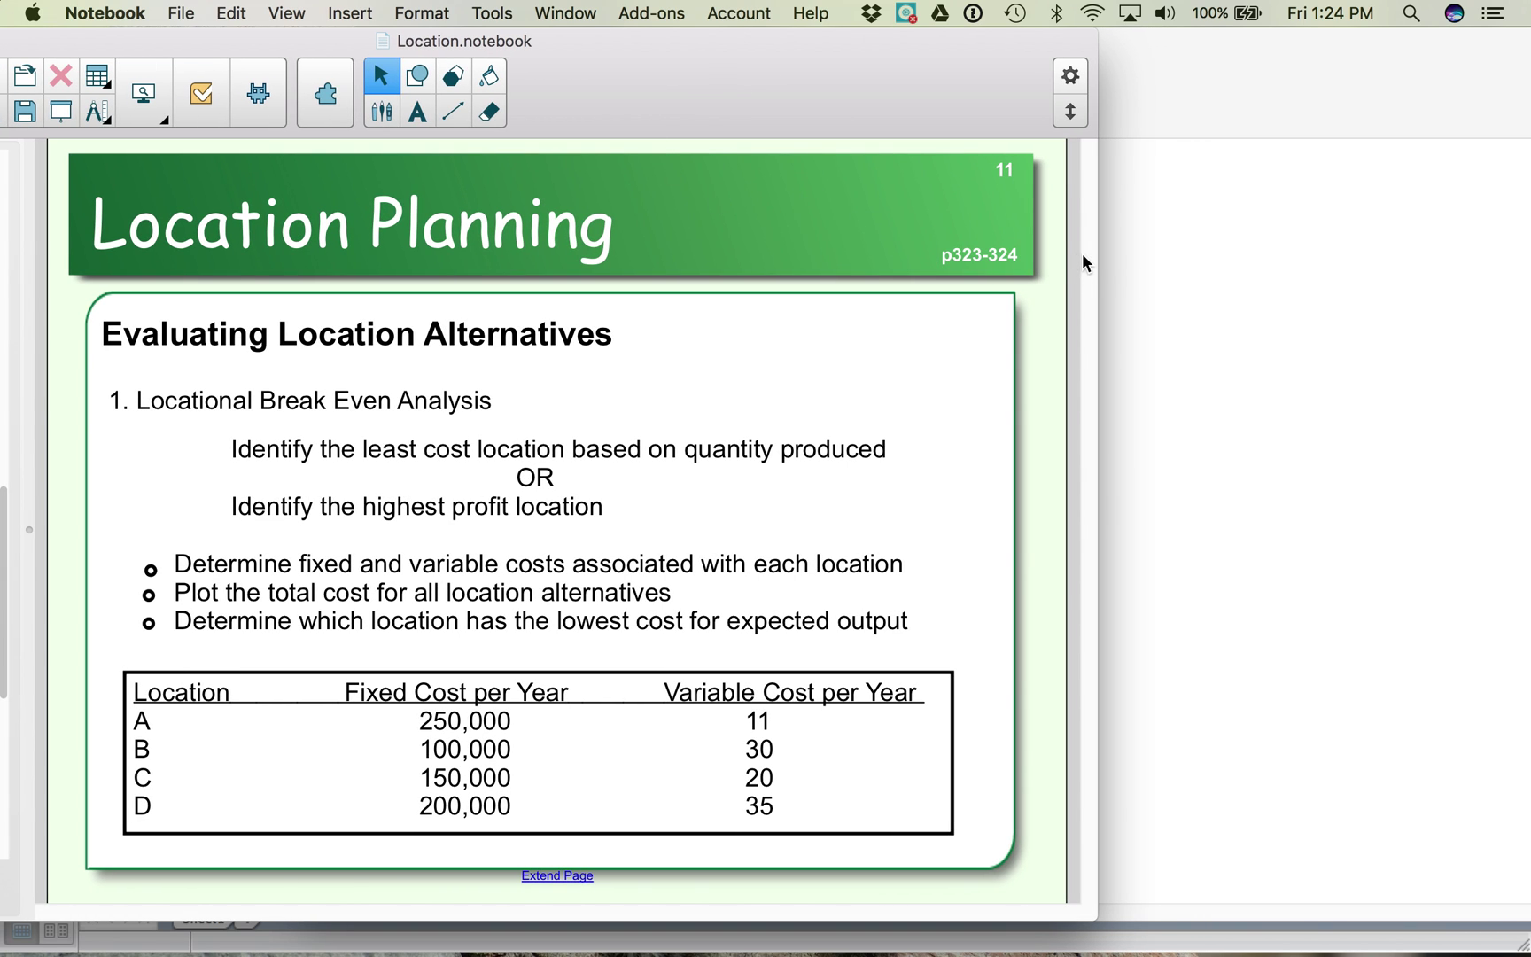
{"action": "key", "text": "super+n"}
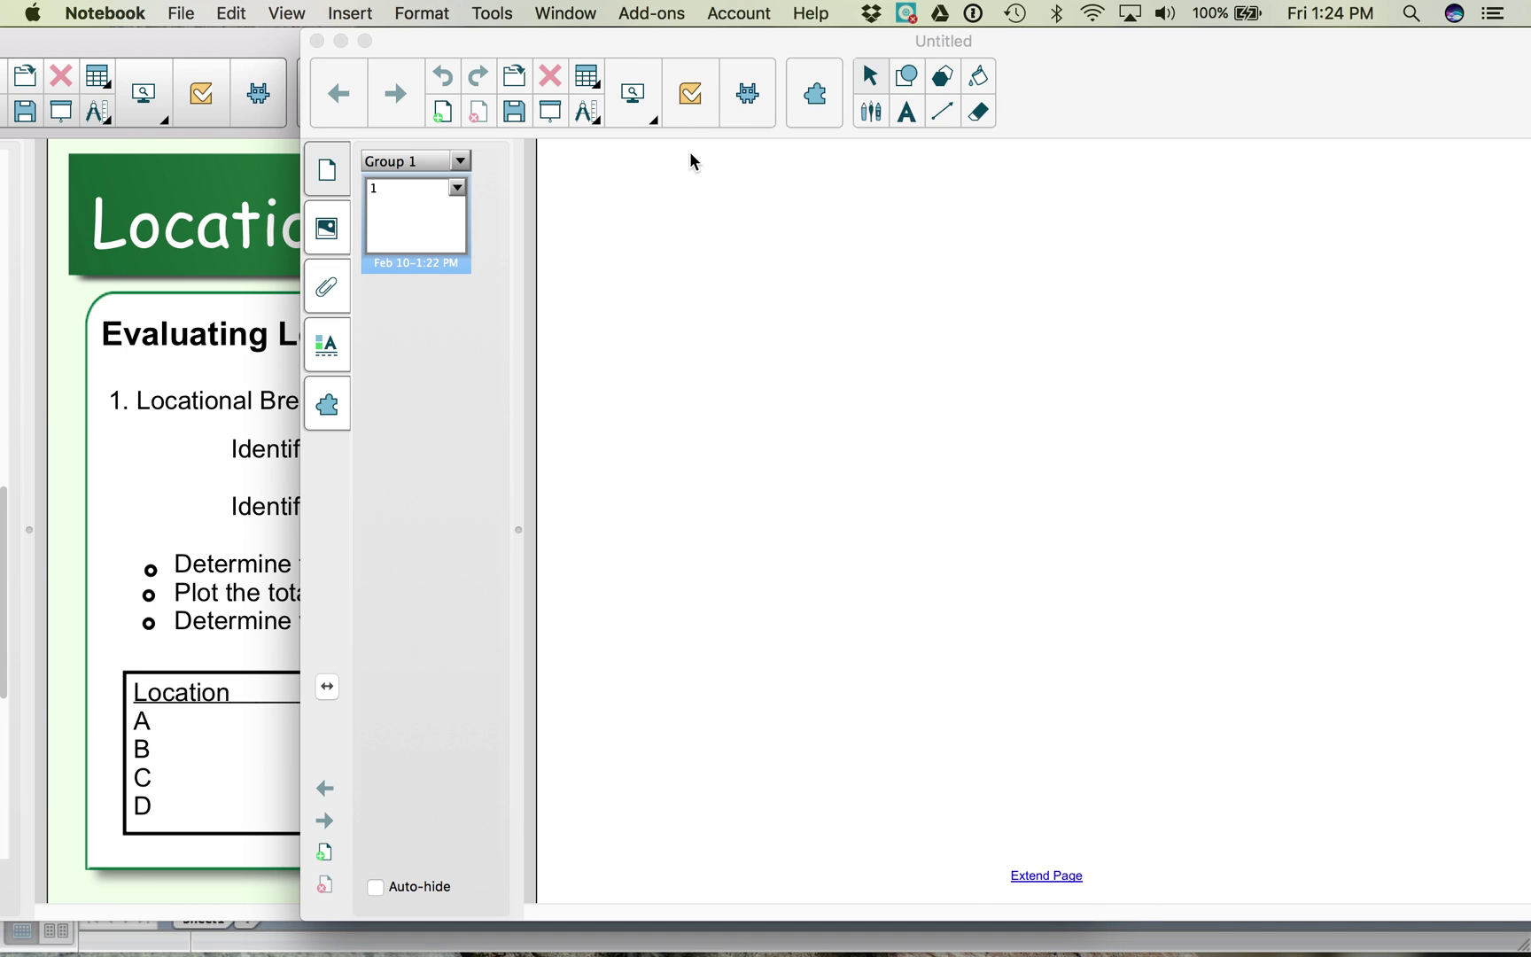
{"action": "left_click", "coordinate": [878, 113]}
{"action": "left_click_drag", "start_coordinate": [1022, 41], "coordinate": [1133, 47]}
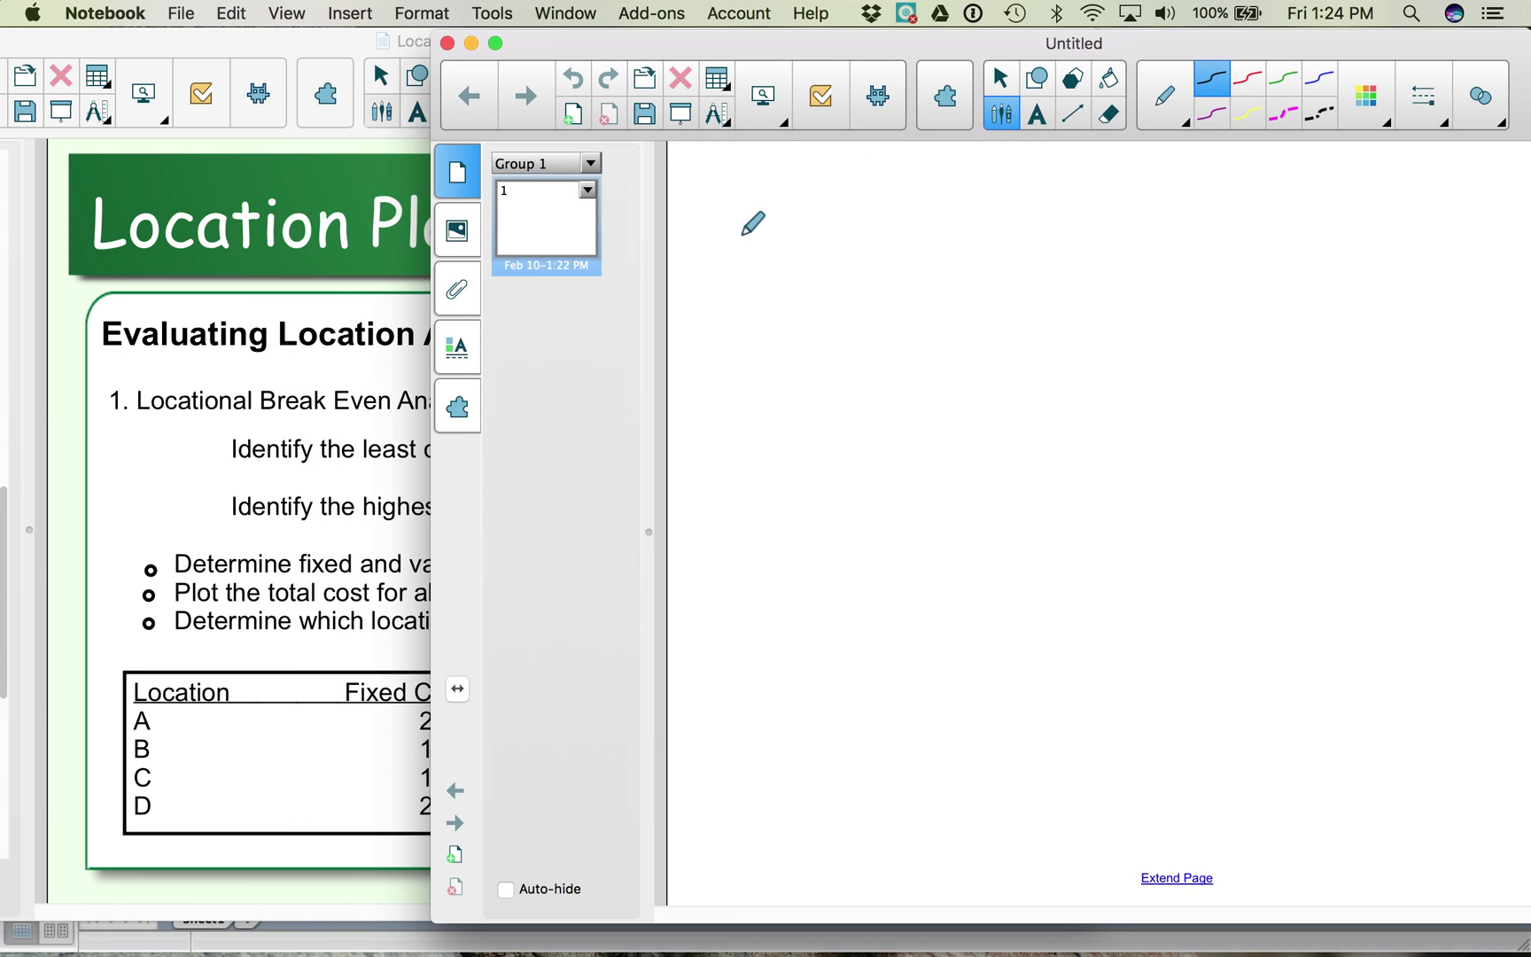
{"action": "left_click", "coordinate": [324, 44]}
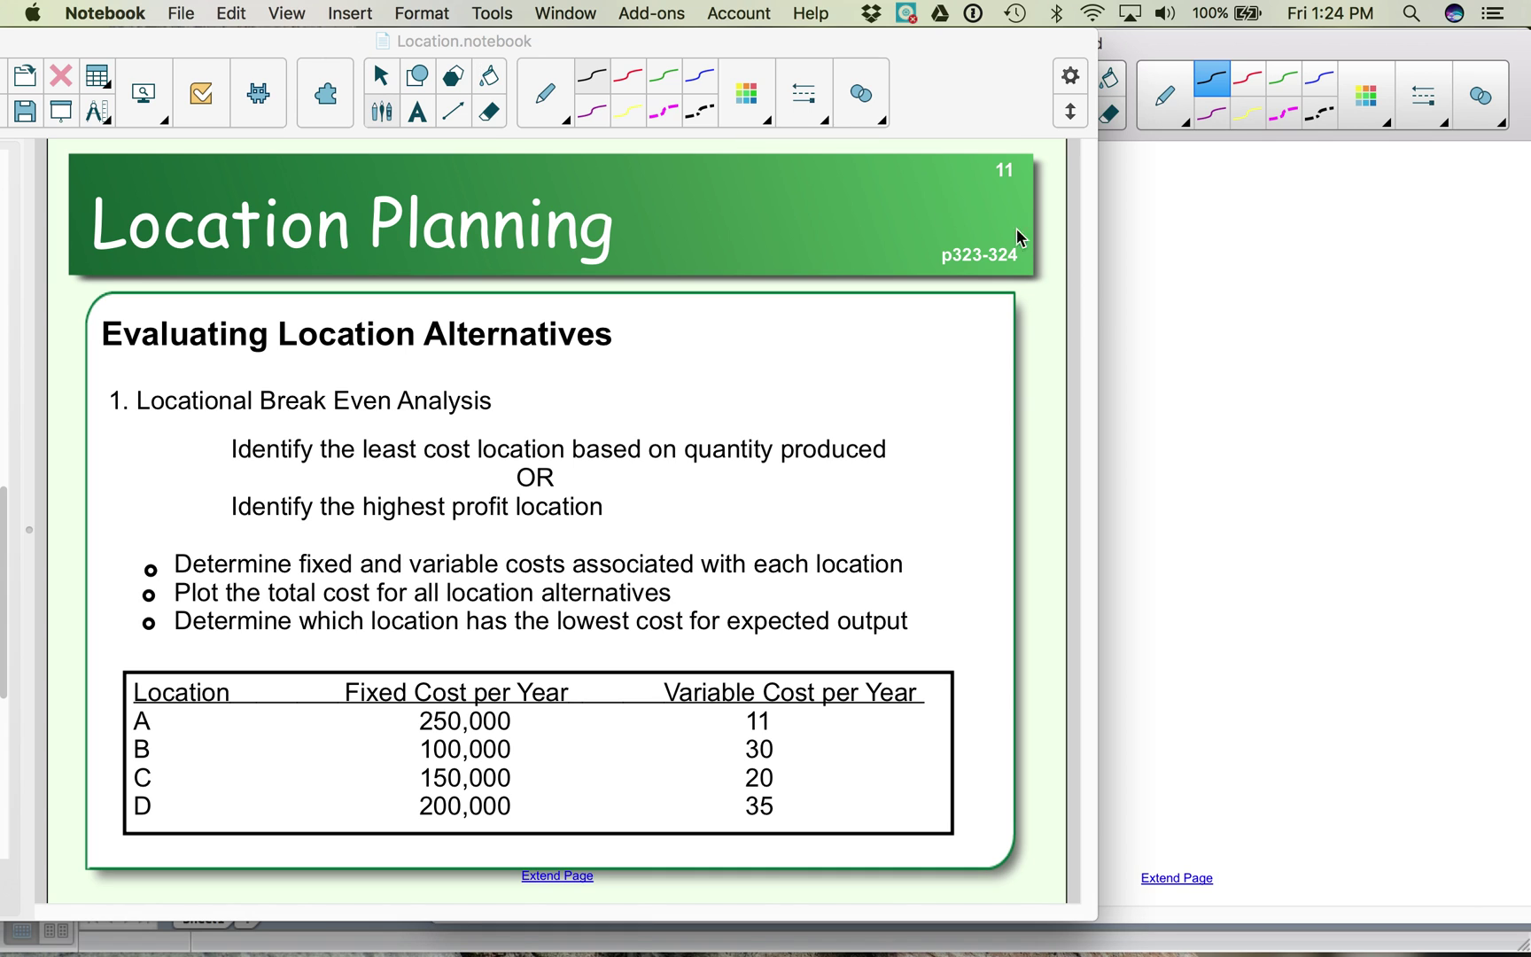
{"action": "left_click", "coordinate": [1163, 266]}
- Handwrite the equation Cost A = 250,000 + 11Q at the top of the page
{"action": "mouse_move", "coordinate": [764, 182]}
{"action": "left_mouse_down"}
{"action": "mouse_move", "coordinate": [741, 177]}
{"action": "mouse_move", "coordinate": [772, 204]}
{"action": "mouse_move", "coordinate": [804, 184]}
{"action": "mouse_move", "coordinate": [841, 206]}
{"action": "mouse_move", "coordinate": [855, 188]}
{"action": "mouse_move", "coordinate": [906, 215]}
{"action": "mouse_move", "coordinate": [955, 216]}
{"action": "left_mouse_up"}
{"action": "left_click", "coordinate": [372, 452]}
{"action": "left_click", "coordinate": [1121, 243]}
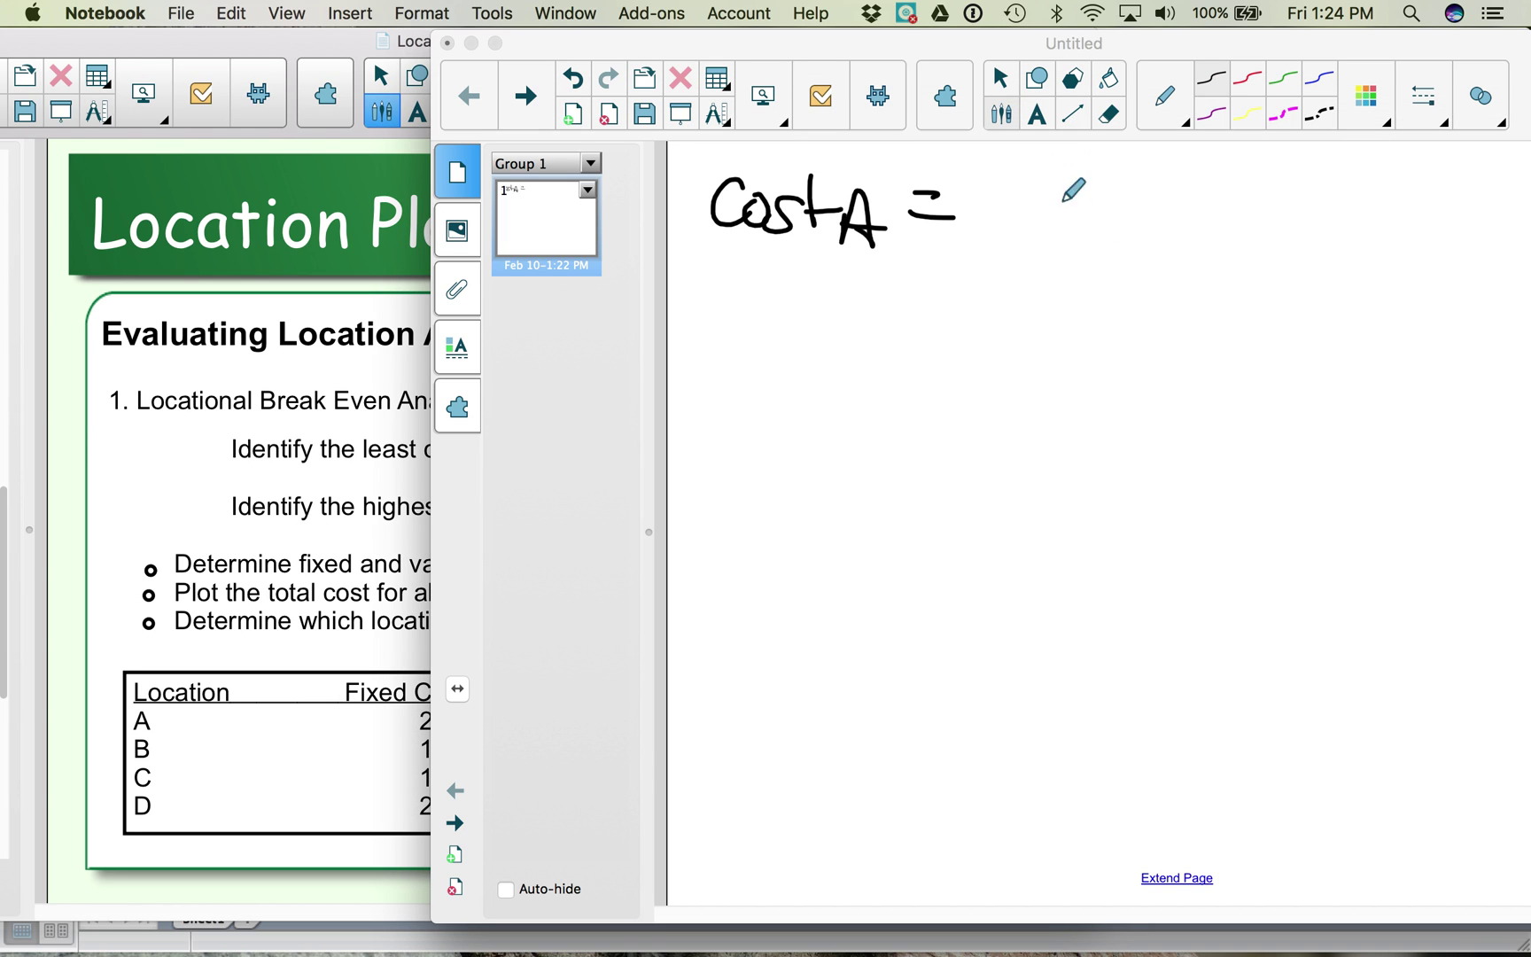
{"action": "mouse_move", "coordinate": [992, 182]}
{"action": "left_mouse_down"}
{"action": "mouse_move", "coordinate": [1186, 181]}
{"action": "mouse_move", "coordinate": [1196, 197]}
{"action": "mouse_move", "coordinate": [1293, 202]}
{"action": "left_mouse_up"}
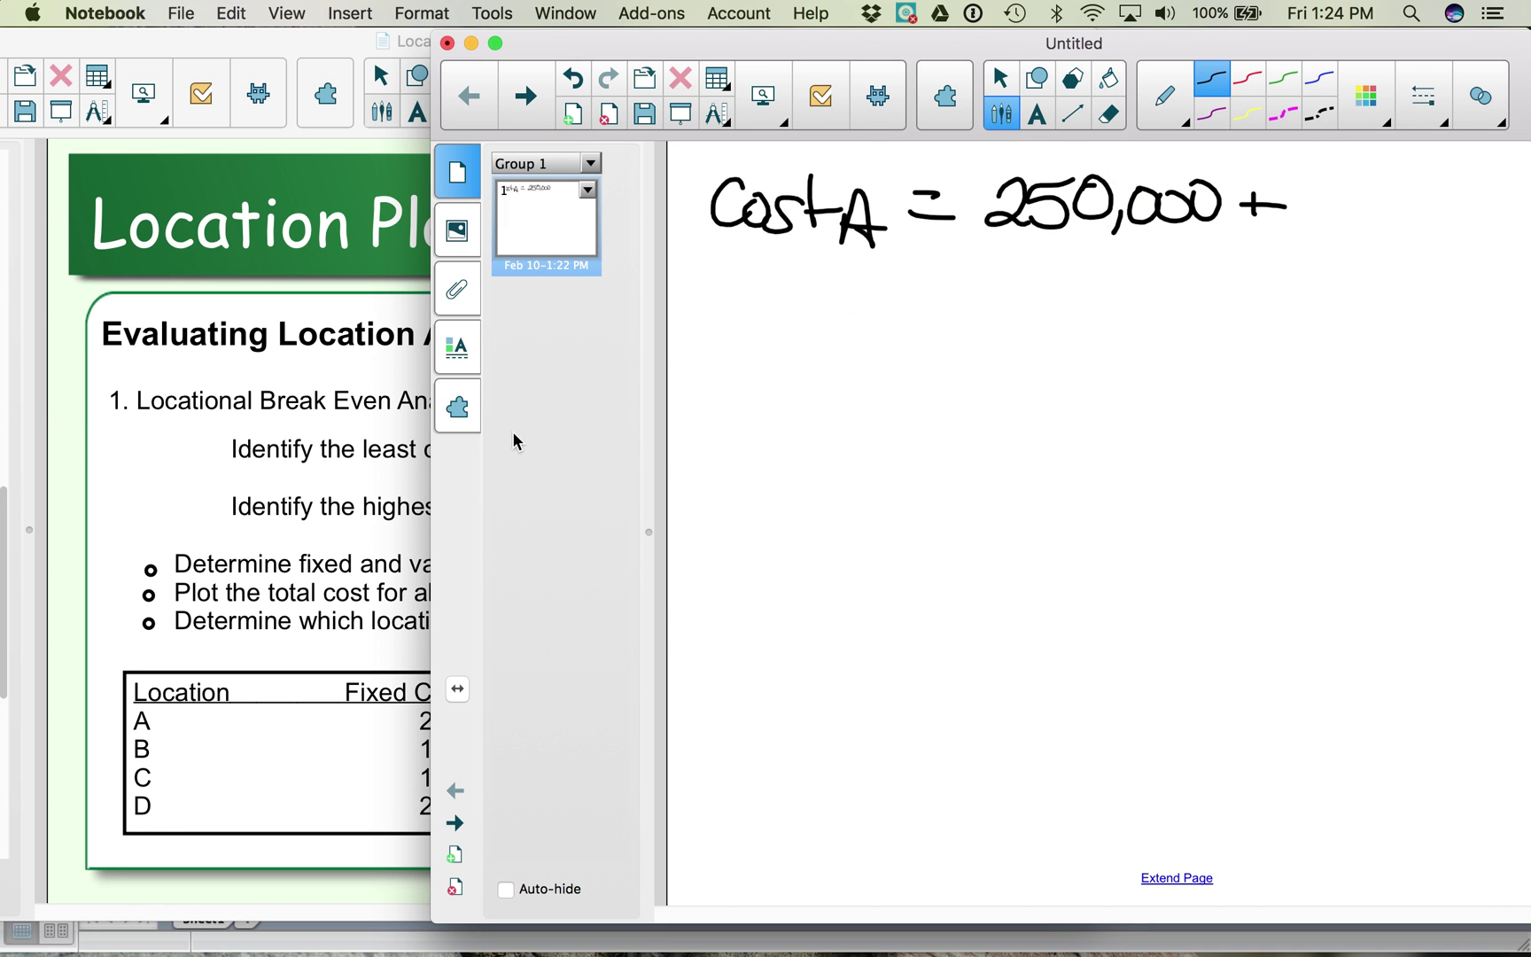
{"action": "left_click", "coordinate": [429, 465]}
{"action": "left_click", "coordinate": [1313, 181]}
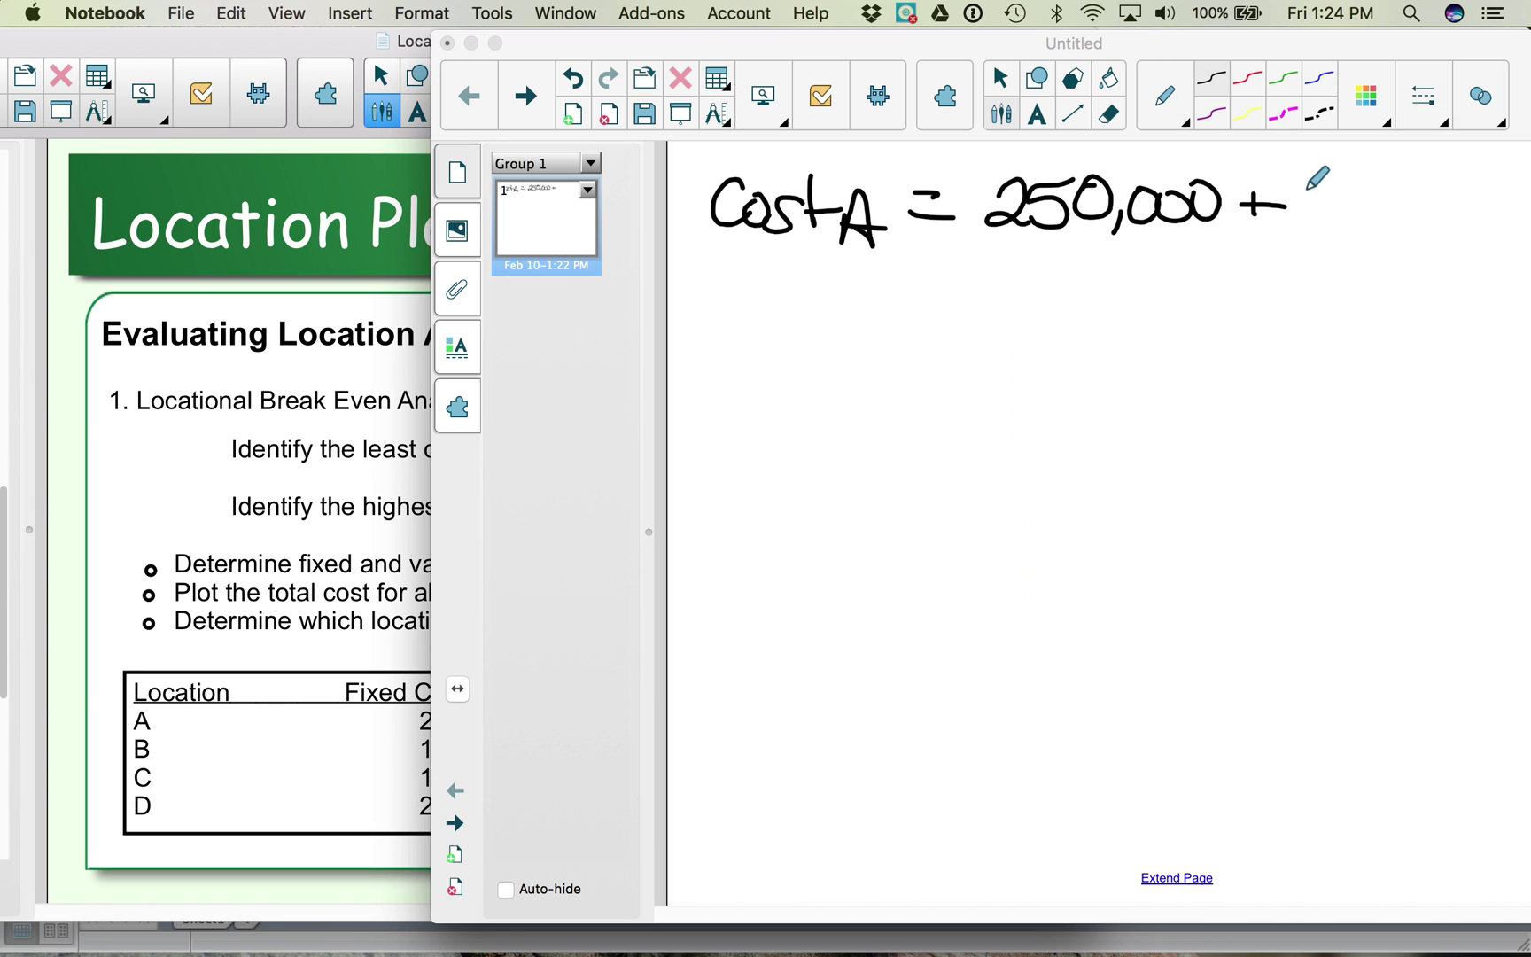
{"action": "left_click_drag", "start_coordinate": [1335, 174], "coordinate": [1337, 225]}
{"action": "left_click_drag", "start_coordinate": [1311, 170], "coordinate": [1312, 224]}
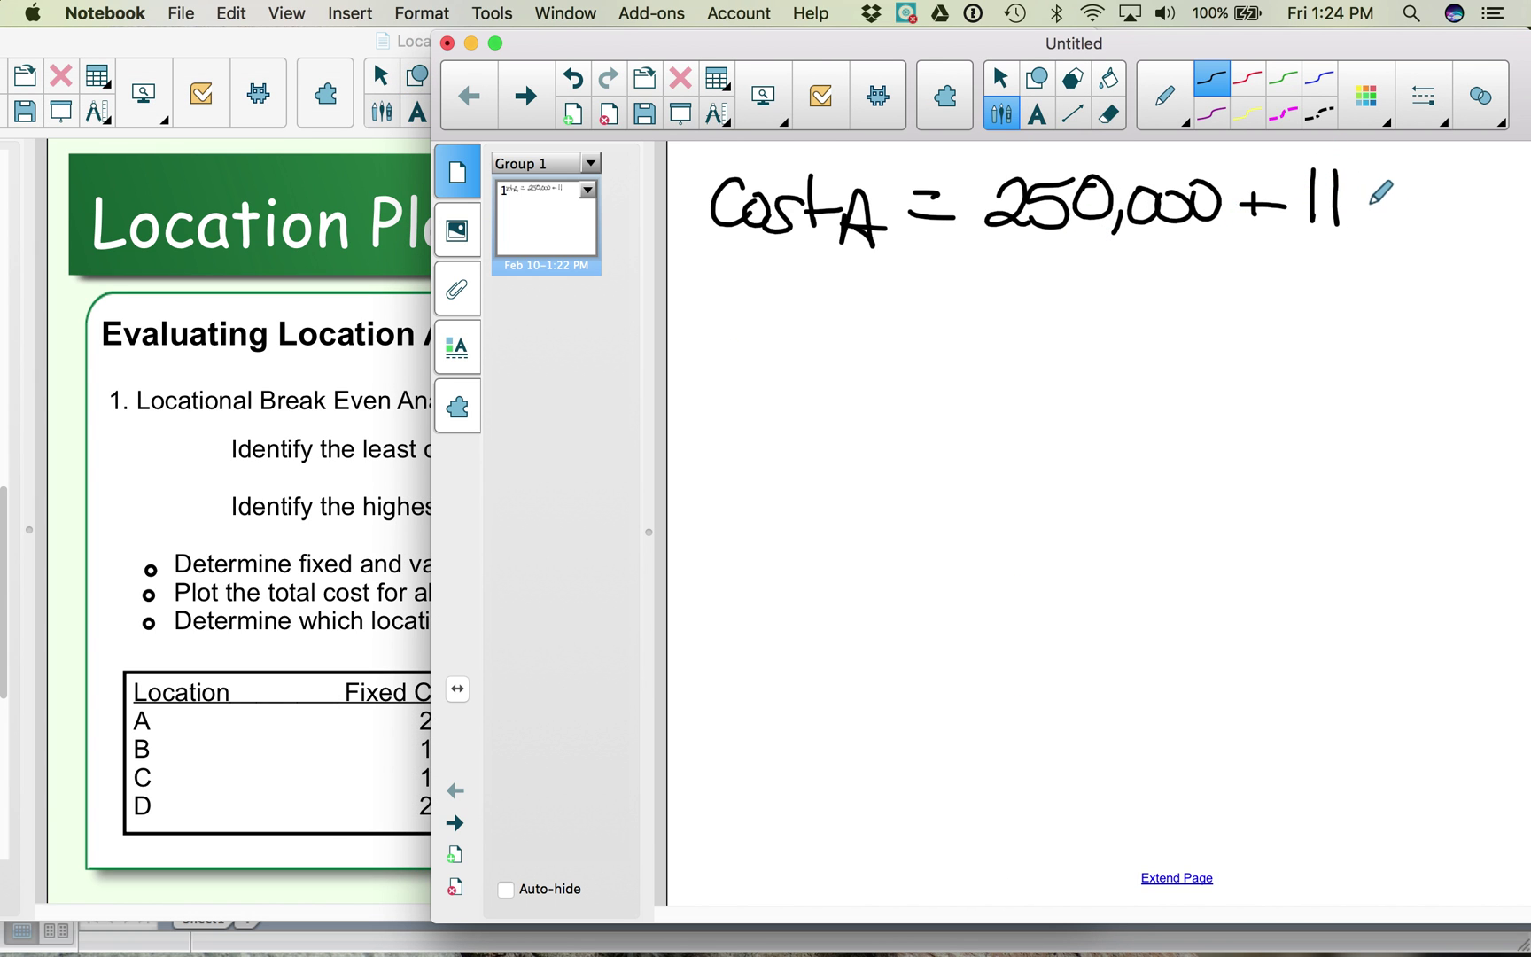
{"action": "left_click_drag", "start_coordinate": [1385, 179], "coordinate": [1419, 225]}
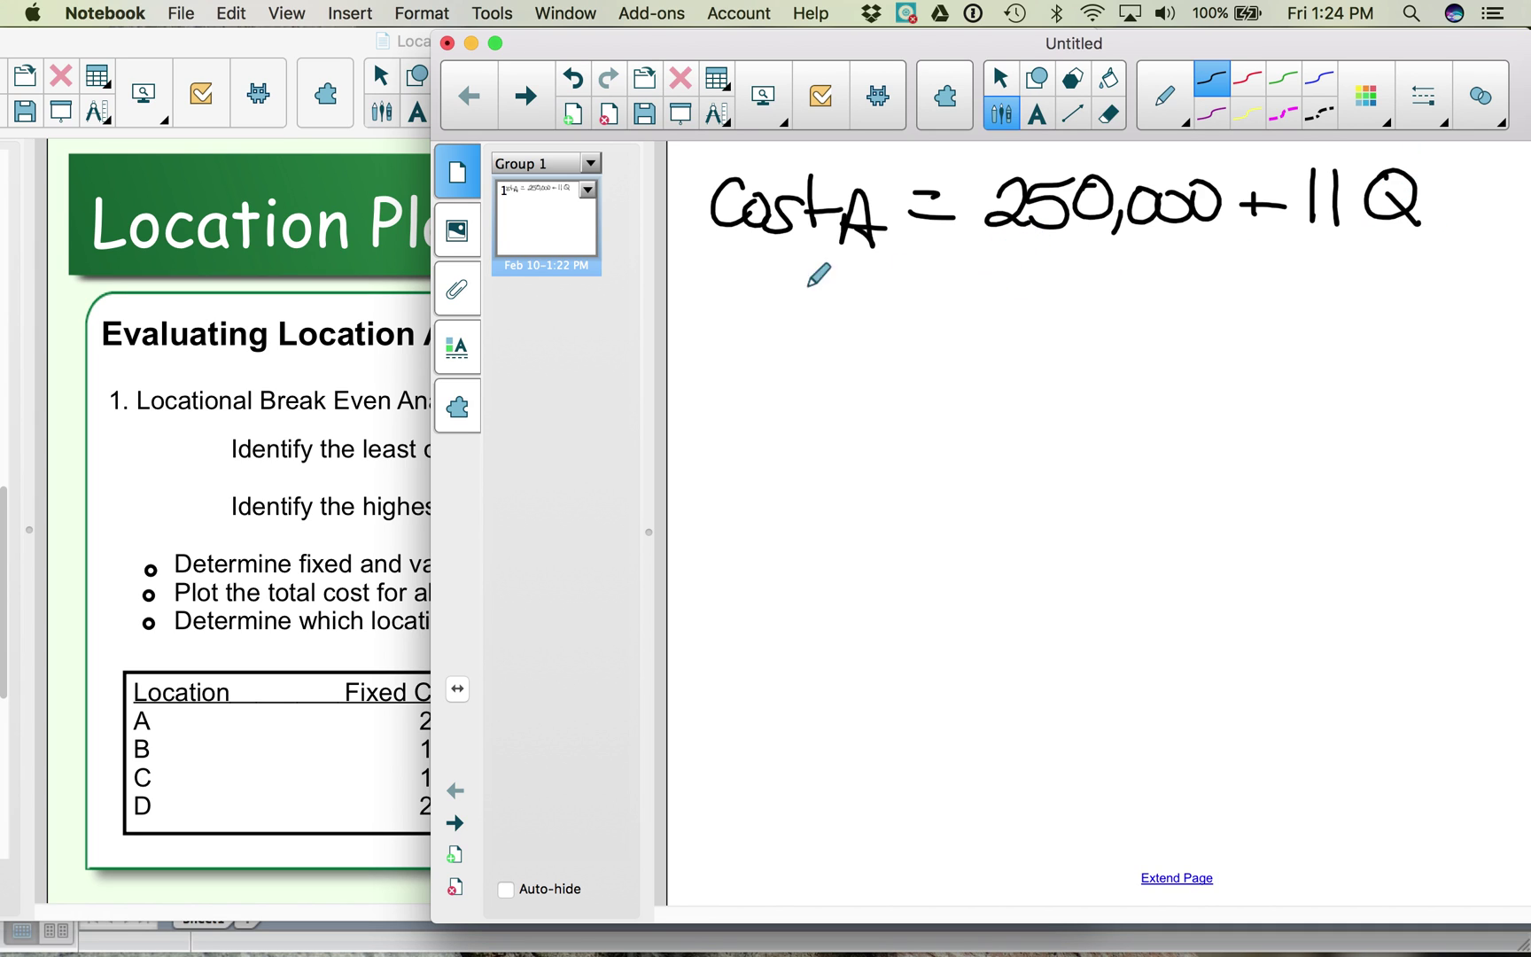
- Start the next equation line with B = below Cost A
{"action": "left_click_drag", "start_coordinate": [839, 301], "coordinate": [842, 346]}
{"action": "left_click_drag", "start_coordinate": [909, 306], "coordinate": [941, 302]}
{"action": "left_click_drag", "start_coordinate": [915, 323], "coordinate": [929, 321]}
{"action": "left_click", "coordinate": [318, 460]}
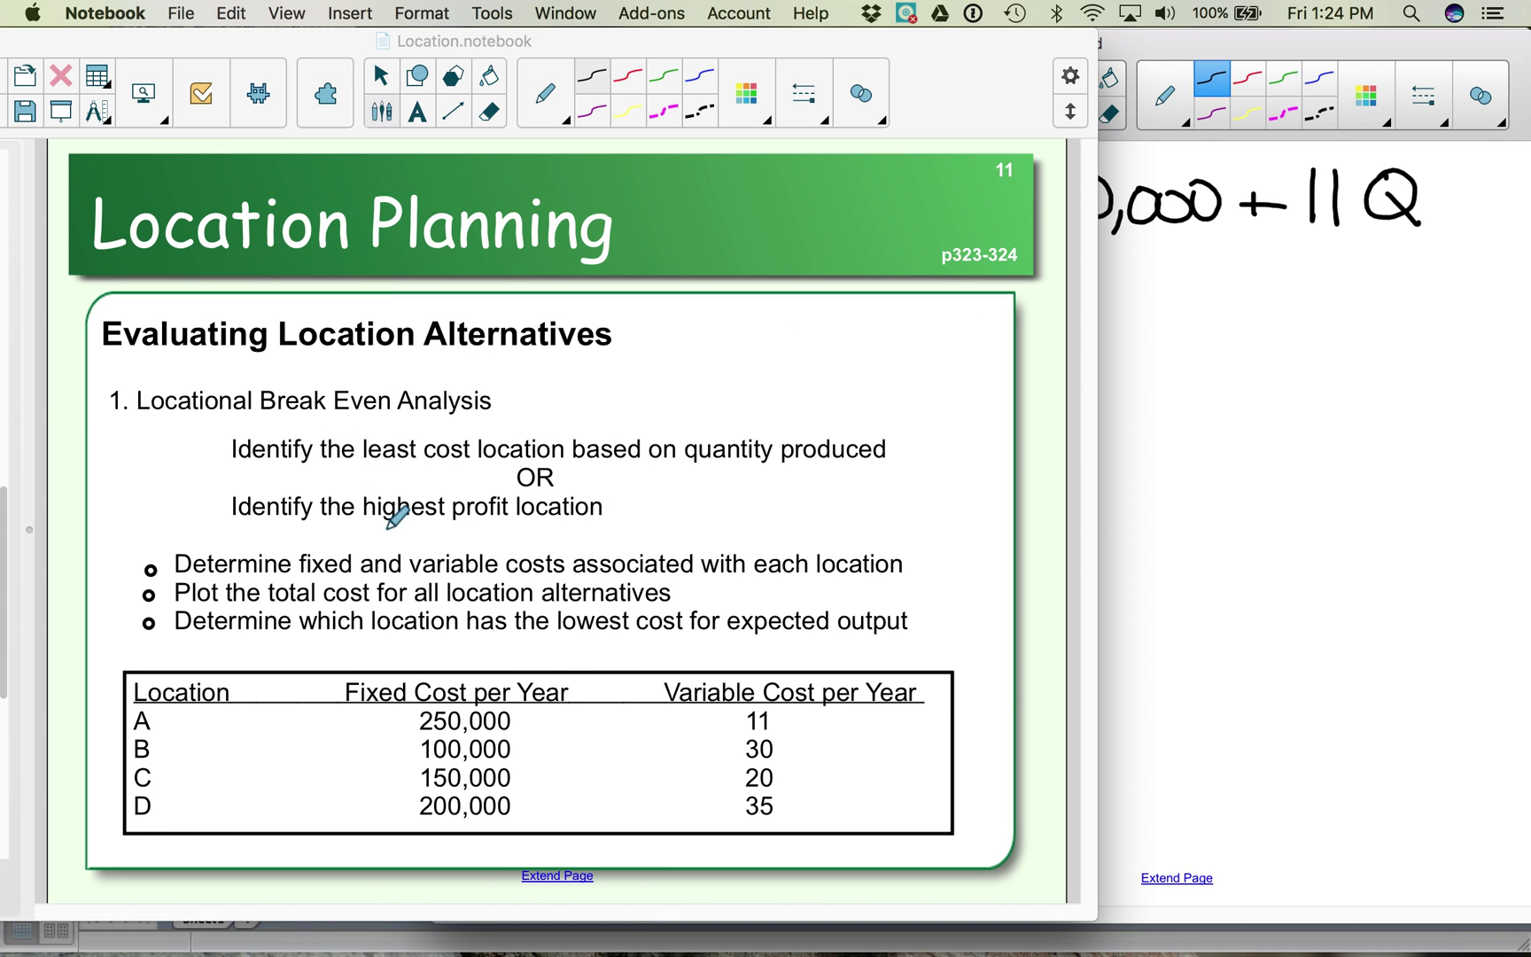
- Complete the B equation as B = 100,000 + 30Q
{"action": "left_click", "coordinate": [1135, 337]}
{"action": "mouse_move", "coordinate": [993, 294]}
{"action": "left_mouse_down"}
{"action": "mouse_move", "coordinate": [991, 326]}
{"action": "mouse_move", "coordinate": [1072, 306]}
{"action": "mouse_move", "coordinate": [1084, 341]}
{"action": "left_mouse_up"}
{"action": "left_click", "coordinate": [1093, 321]}
{"action": "left_click_drag", "start_coordinate": [1124, 290], "coordinate": [1153, 297]}
{"action": "left_click_drag", "start_coordinate": [1194, 291], "coordinate": [1259, 296]}
{"action": "left_click_drag", "start_coordinate": [1242, 282], "coordinate": [1244, 310]}
{"action": "left_click", "coordinate": [257, 519]}
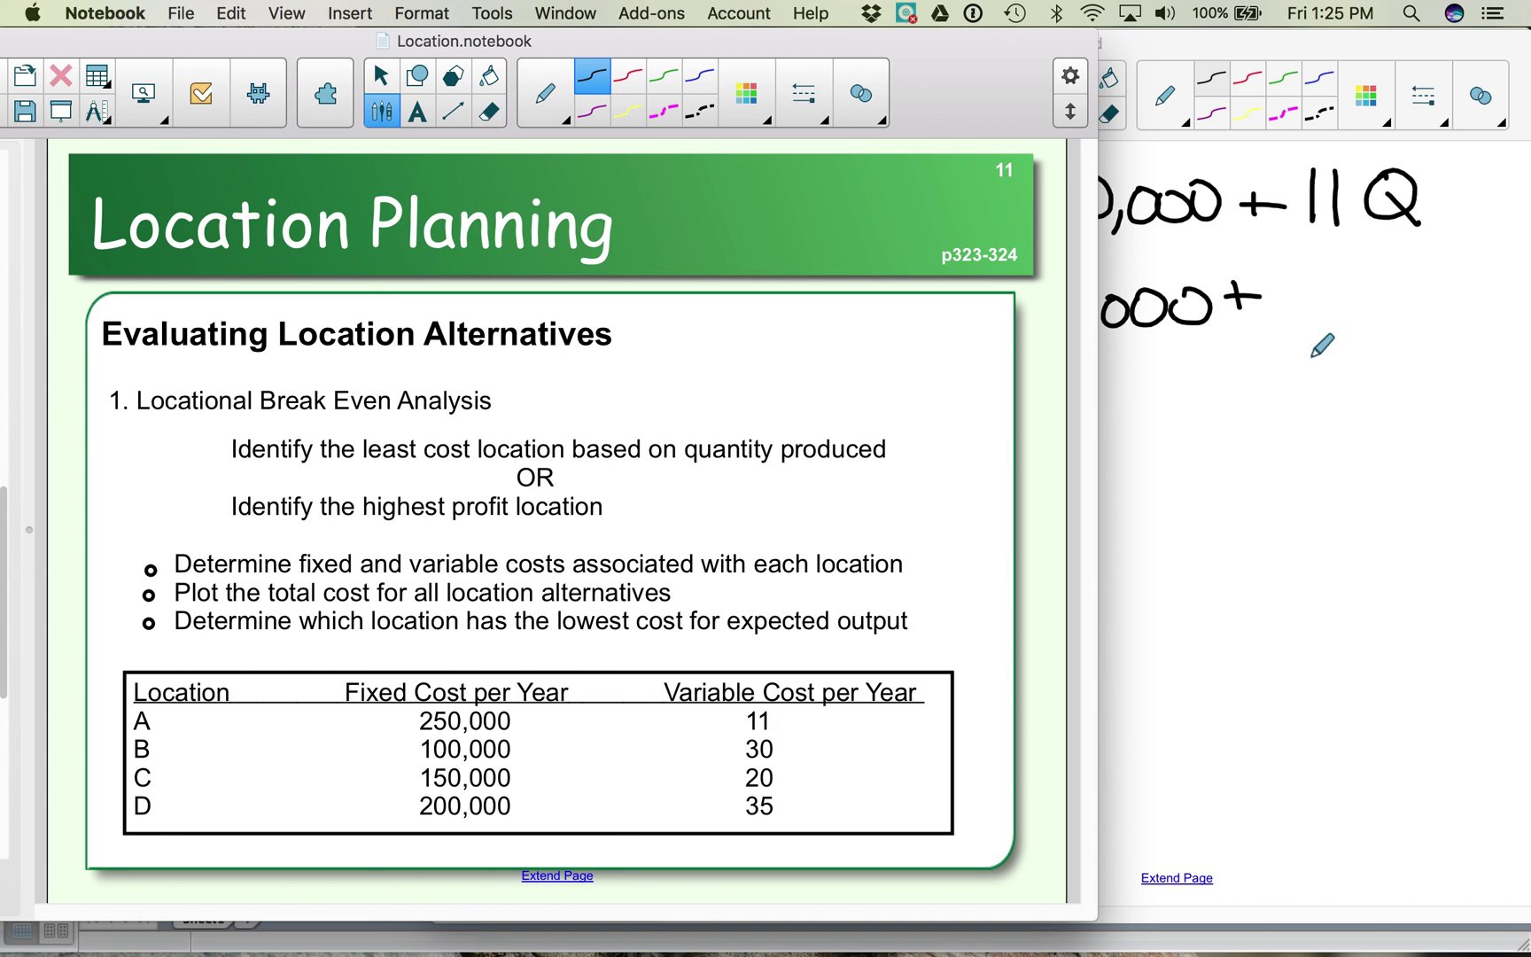
{"action": "left_click", "coordinate": [1308, 284]}
{"action": "left_click_drag", "start_coordinate": [1289, 282], "coordinate": [1288, 314]}
{"action": "mouse_move", "coordinate": [1349, 278]}
{"action": "left_mouse_down"}
{"action": "mouse_move", "coordinate": [1384, 280]}
{"action": "mouse_move", "coordinate": [1425, 325]}
{"action": "left_mouse_up"}
{"action": "left_click_drag", "start_coordinate": [879, 394], "coordinate": [857, 433]}
- Handwrite C = 150,000 + 20Q below the B equation
{"action": "left_click", "coordinate": [372, 485]}
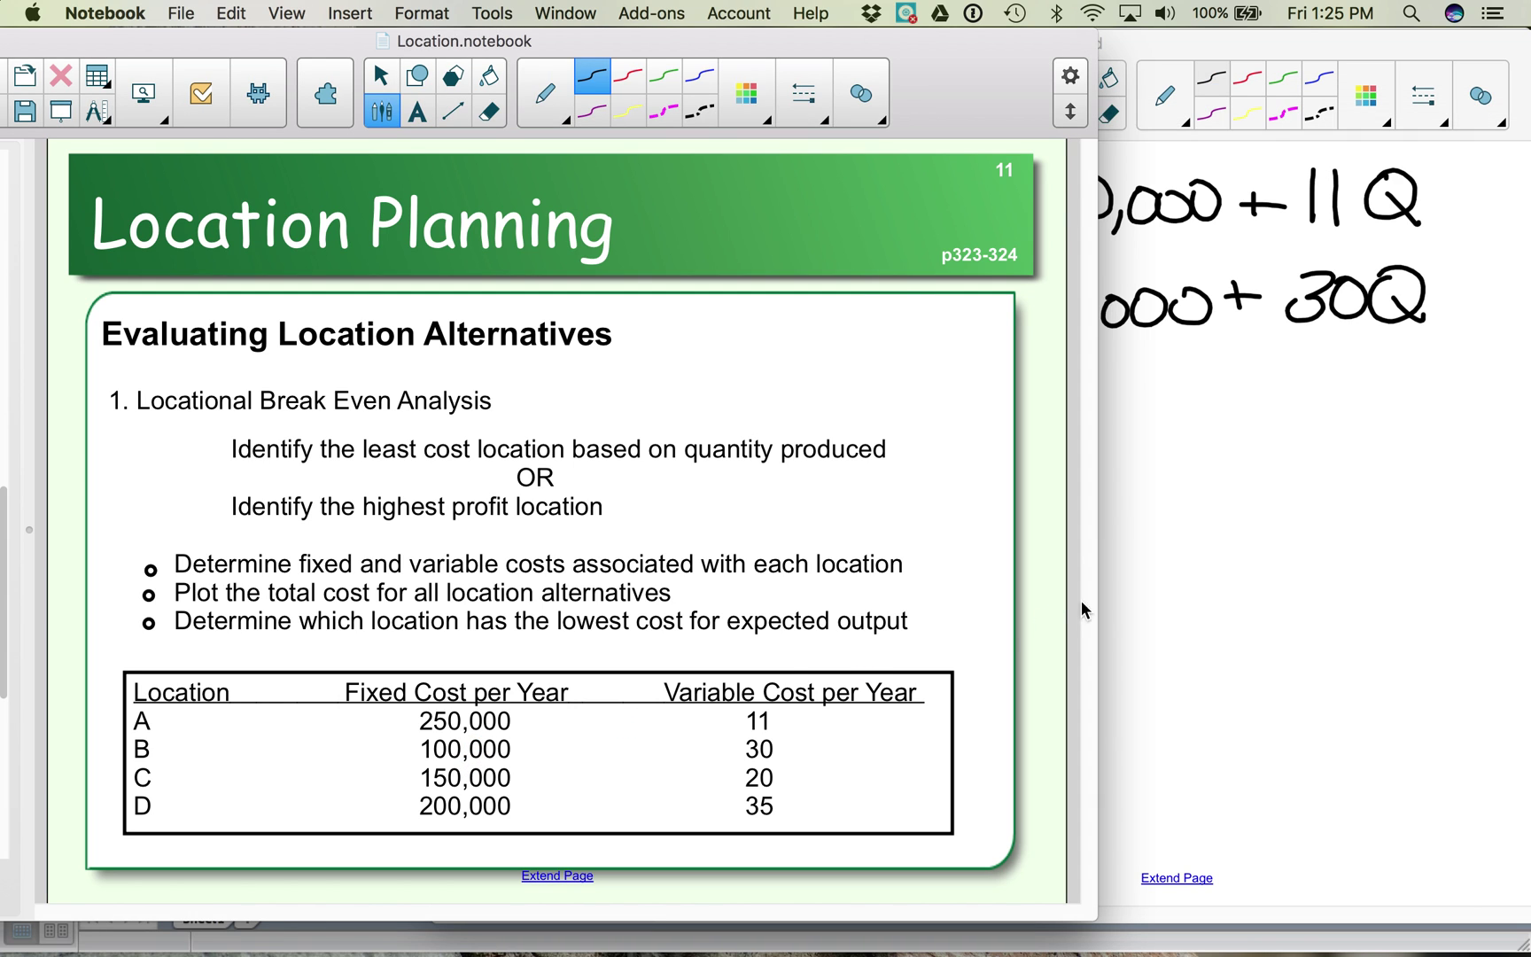
{"action": "left_click", "coordinate": [1243, 464]}
{"action": "left_click_drag", "start_coordinate": [928, 409], "coordinate": [975, 405]}
{"action": "left_click_drag", "start_coordinate": [930, 421], "coordinate": [978, 416]}
{"action": "left_click_drag", "start_coordinate": [1004, 380], "coordinate": [1008, 432]}
{"action": "left_click_drag", "start_coordinate": [1059, 379], "coordinate": [1021, 427]}
{"action": "mouse_move", "coordinate": [1074, 390]}
{"action": "left_mouse_down"}
{"action": "mouse_move", "coordinate": [1083, 436]}
{"action": "mouse_move", "coordinate": [1171, 397]}
{"action": "left_mouse_up"}
{"action": "left_click", "coordinate": [1107, 401]}
{"action": "left_click_drag", "start_coordinate": [1203, 394], "coordinate": [1262, 401]}
{"action": "left_click_drag", "start_coordinate": [1238, 380], "coordinate": [1236, 416]}
{"action": "left_click", "coordinate": [338, 599]}
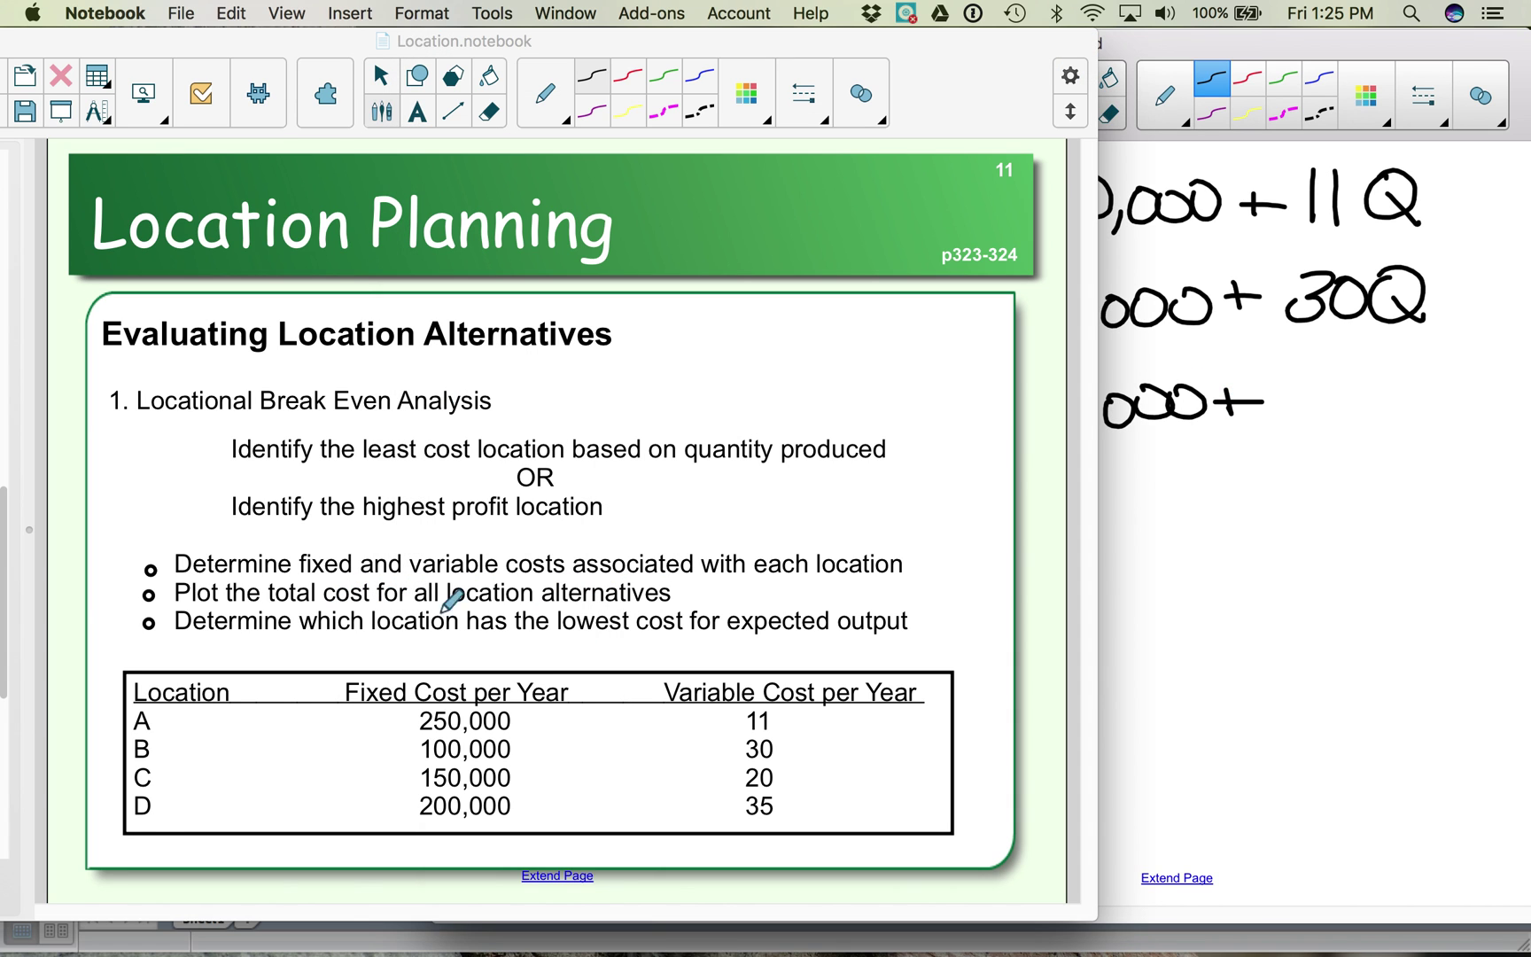
{"action": "left_click", "coordinate": [1302, 399]}
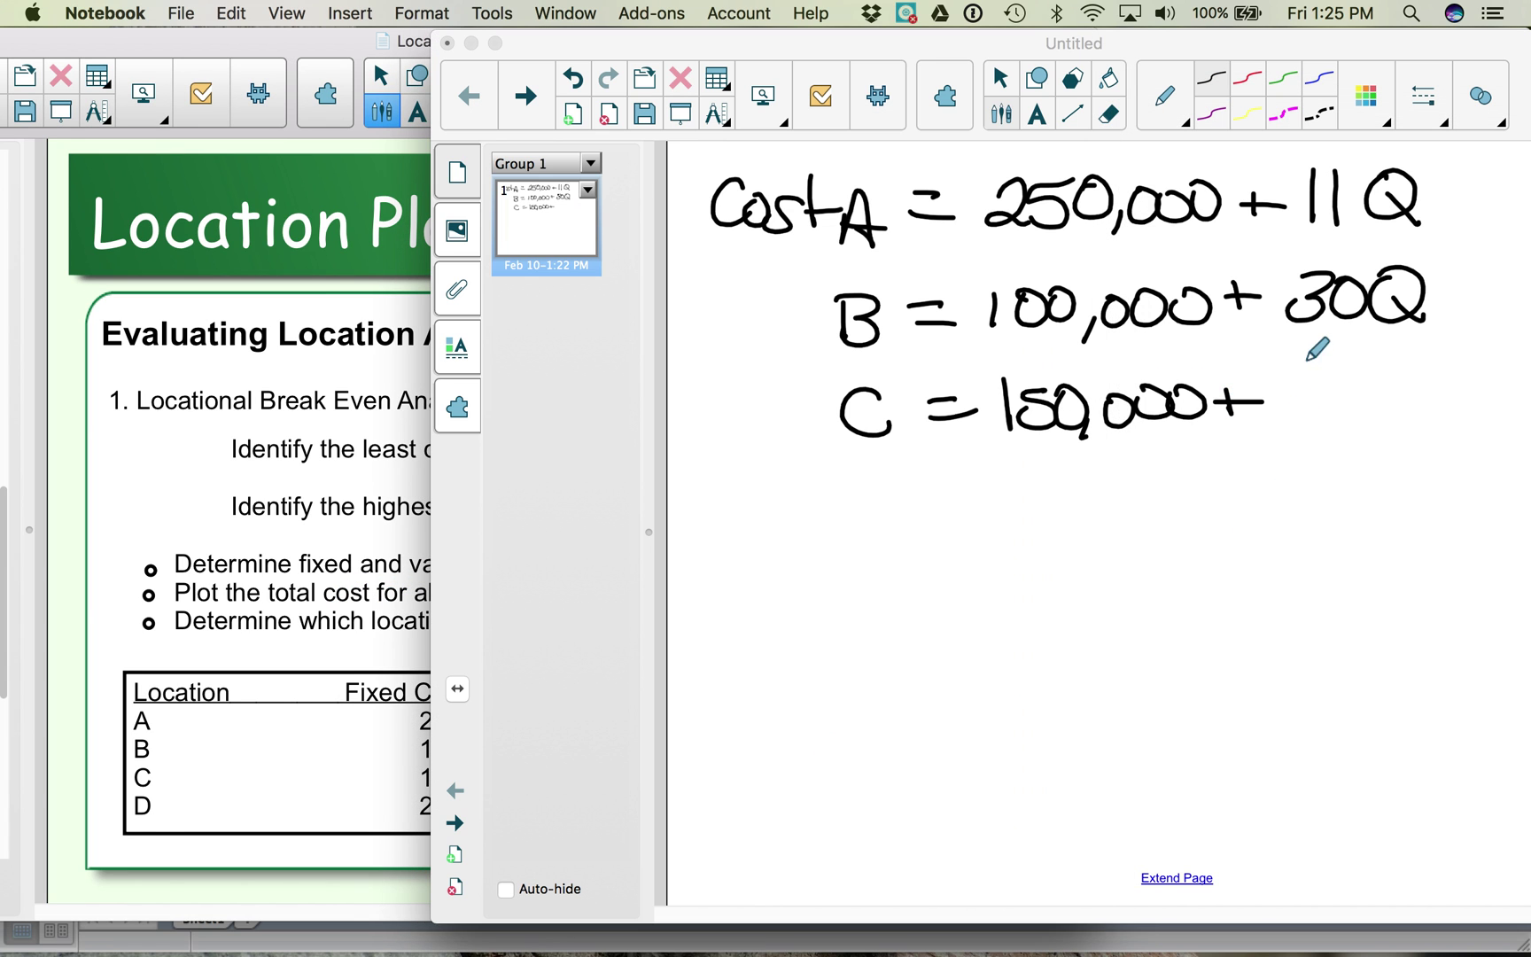
{"action": "left_click_drag", "start_coordinate": [1289, 389], "coordinate": [1335, 422]}
{"action": "left_click_drag", "start_coordinate": [1355, 381], "coordinate": [1354, 383]}
{"action": "left_click_drag", "start_coordinate": [1404, 376], "coordinate": [1401, 379]}
{"action": "left_click_drag", "start_coordinate": [1417, 403], "coordinate": [1446, 426]}
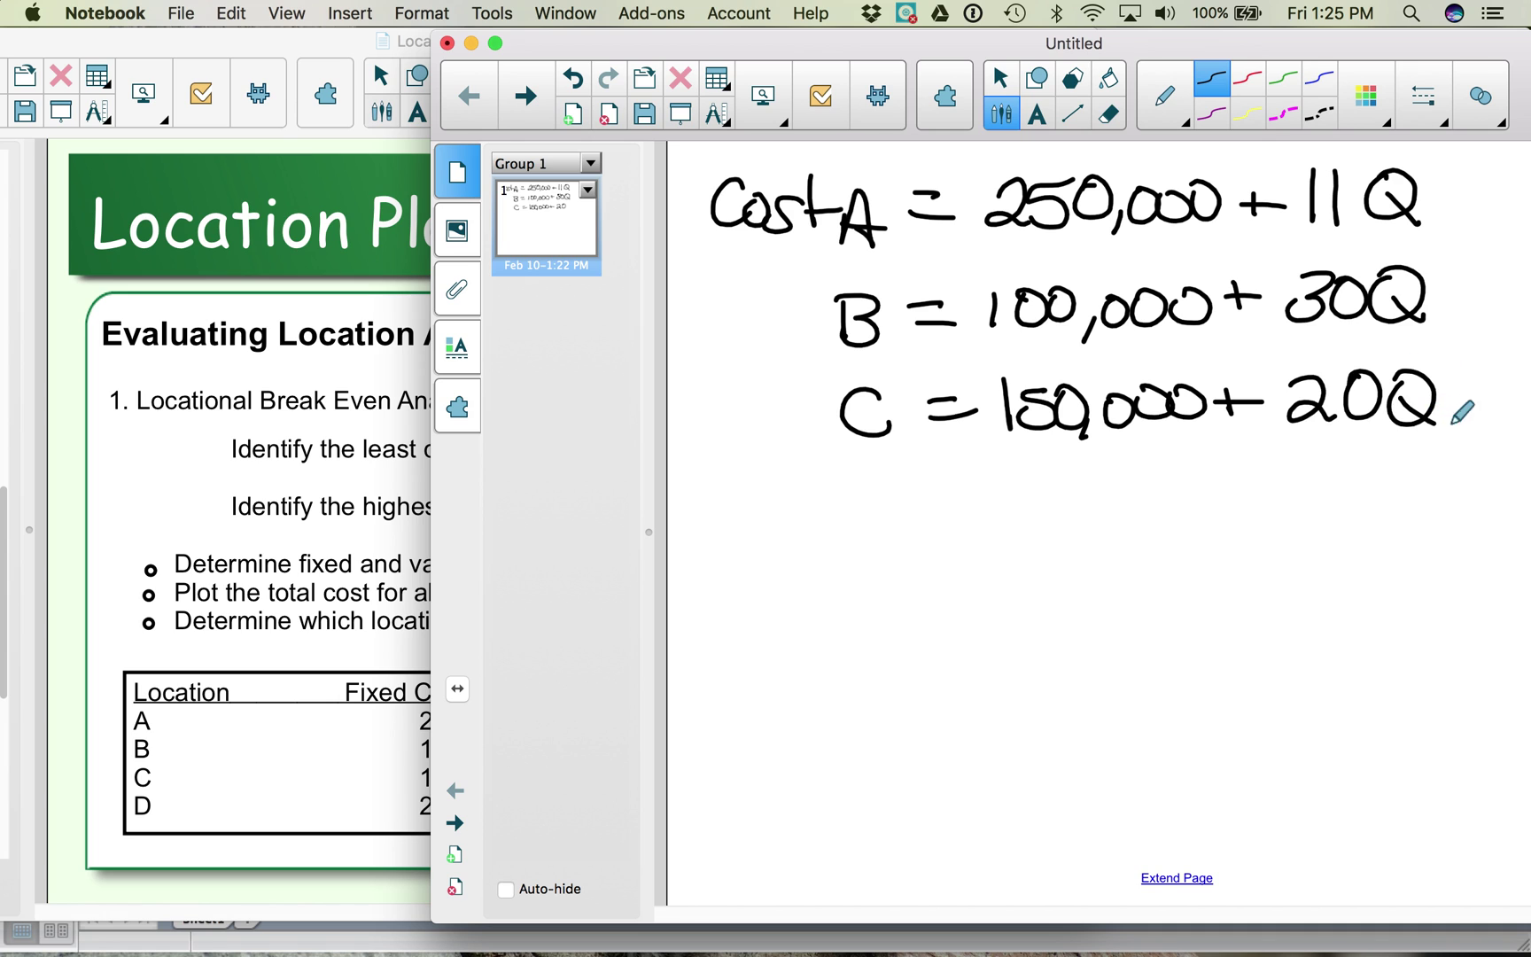
- Handwrite D = 200,000 + 35Q below the C equation
{"action": "left_click_drag", "start_coordinate": [854, 466], "coordinate": [848, 528]}
{"action": "left_click_drag", "start_coordinate": [852, 470], "coordinate": [846, 526]}
{"action": "mouse_move", "coordinate": [935, 497]}
{"action": "left_mouse_down"}
{"action": "mouse_move", "coordinate": [969, 494]}
{"action": "mouse_move", "coordinate": [971, 519]}
{"action": "left_mouse_up"}
{"action": "left_click", "coordinate": [341, 567]}
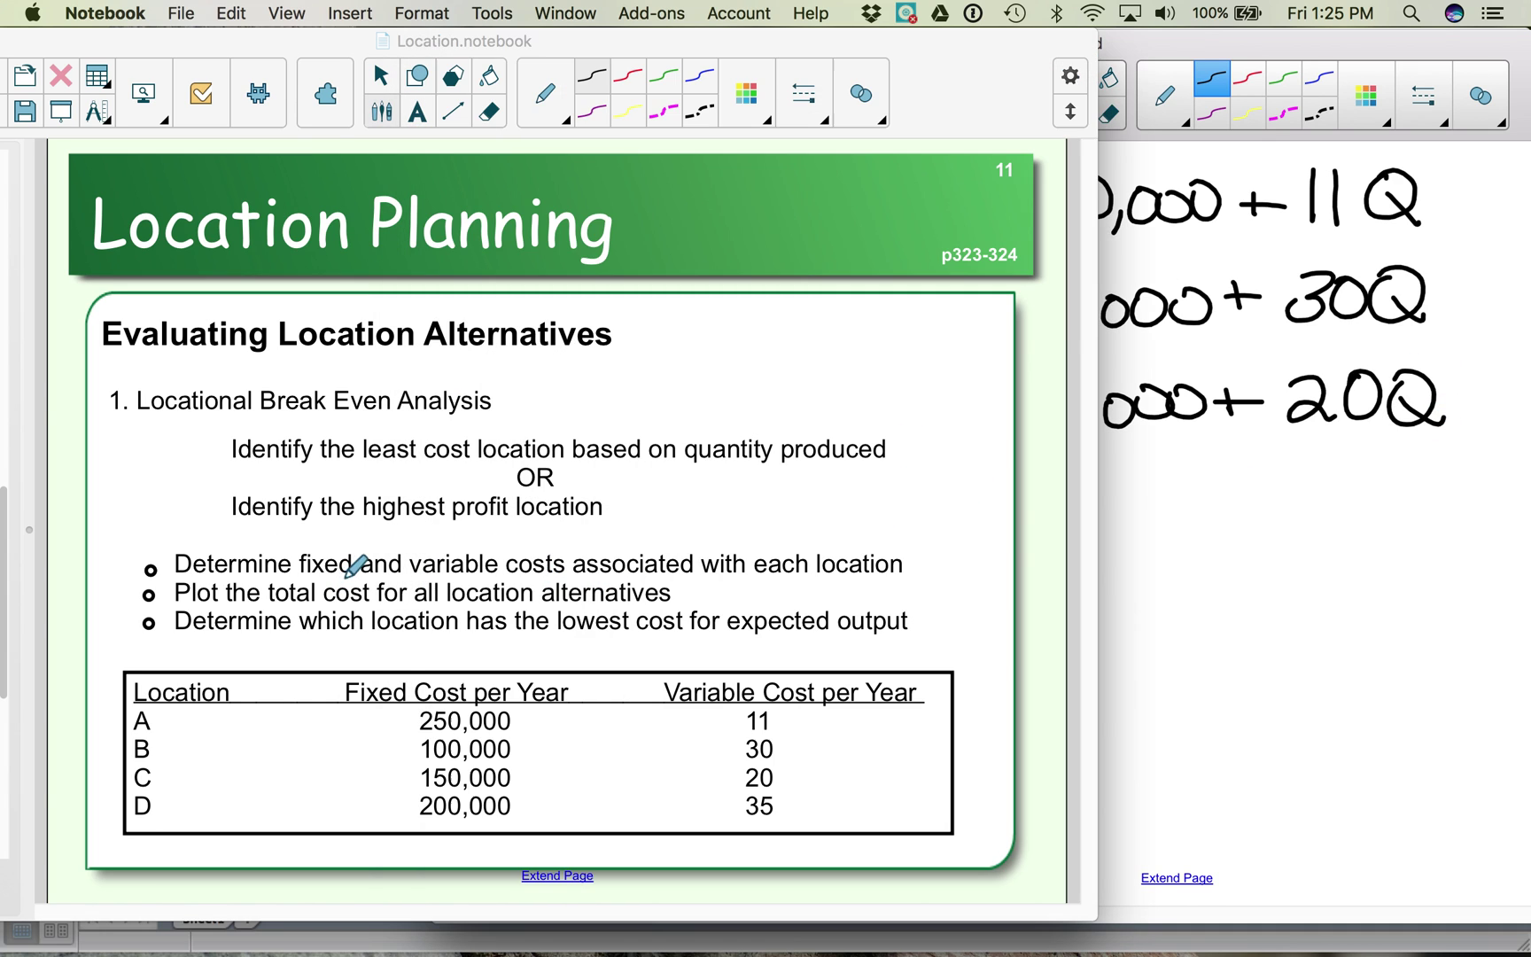
{"action": "left_click", "coordinate": [1127, 527]}
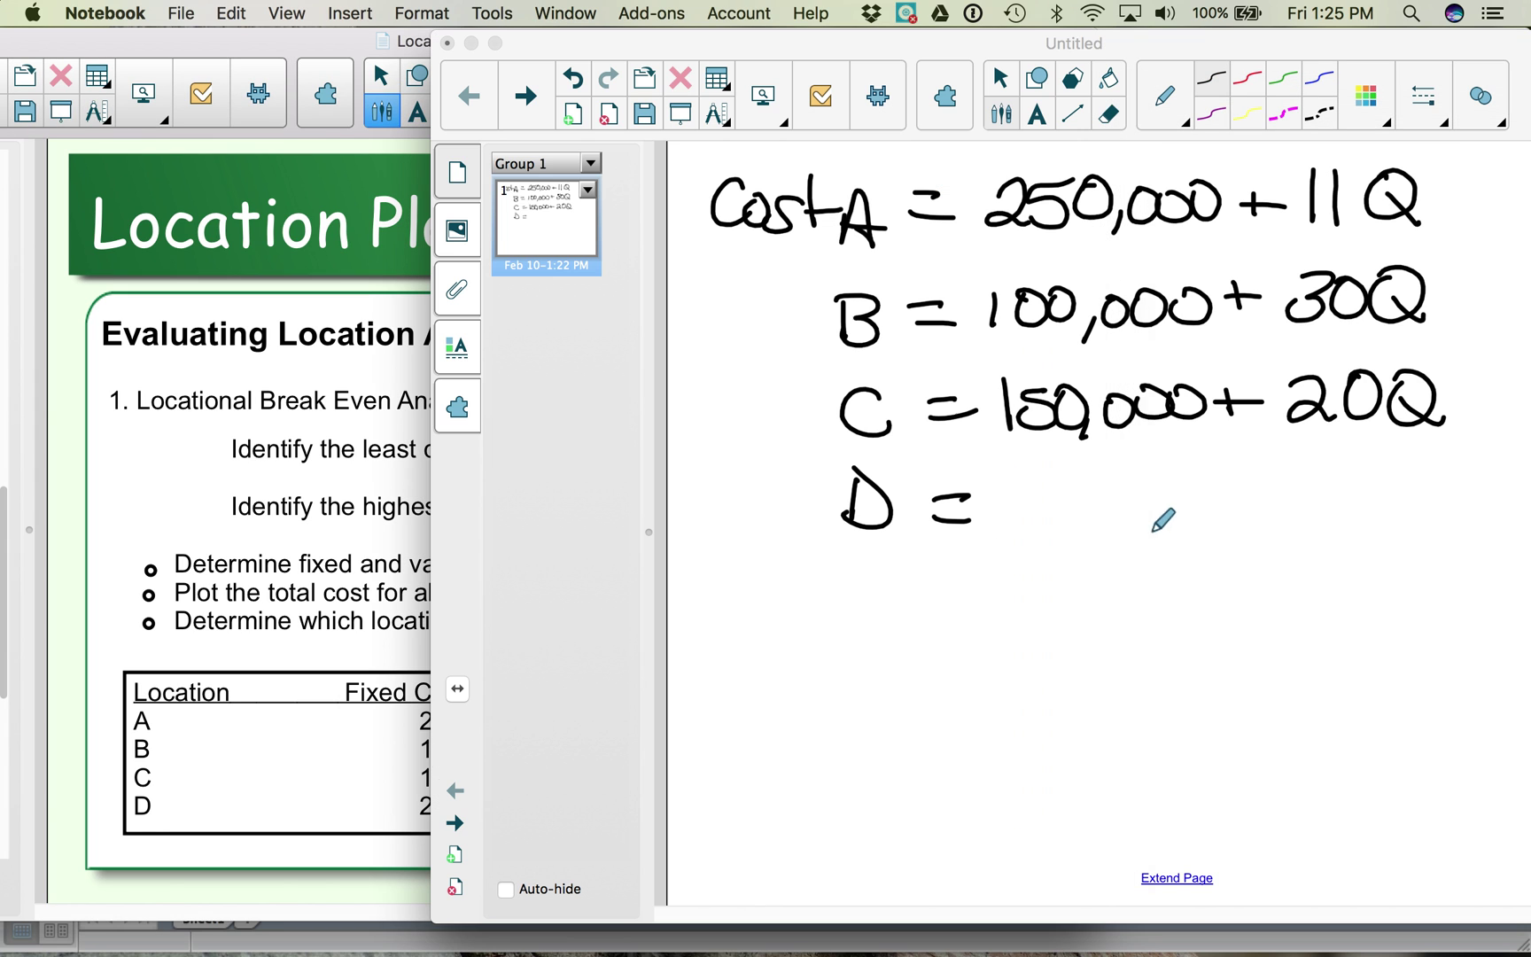
{"action": "left_click_drag", "start_coordinate": [999, 485], "coordinate": [1063, 527]}
{"action": "left_click_drag", "start_coordinate": [1062, 483], "coordinate": [1059, 487]}
{"action": "mouse_move", "coordinate": [1106, 483]}
{"action": "left_mouse_down"}
{"action": "mouse_move", "coordinate": [1099, 535]}
{"action": "mouse_move", "coordinate": [1143, 489]}
{"action": "mouse_move", "coordinate": [1178, 489]}
{"action": "left_mouse_up"}
{"action": "left_click_drag", "start_coordinate": [1218, 486], "coordinate": [1285, 484]}
{"action": "left_click_drag", "start_coordinate": [1249, 469], "coordinate": [1250, 503]}
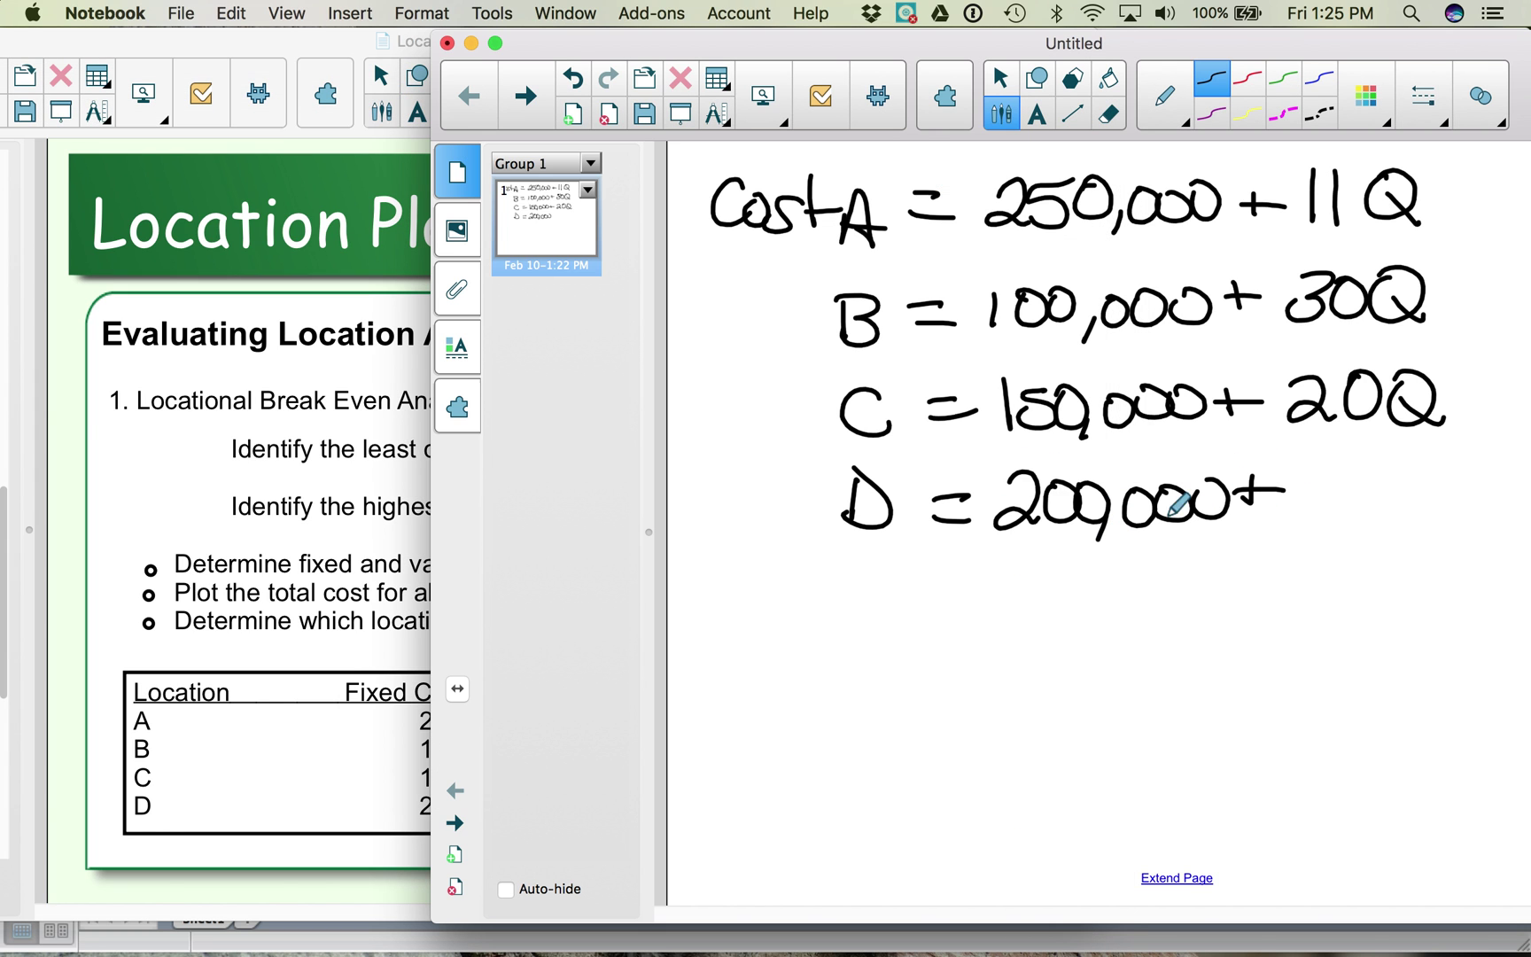
{"action": "left_click", "coordinate": [334, 572]}
{"action": "left_click", "coordinate": [1316, 458]}
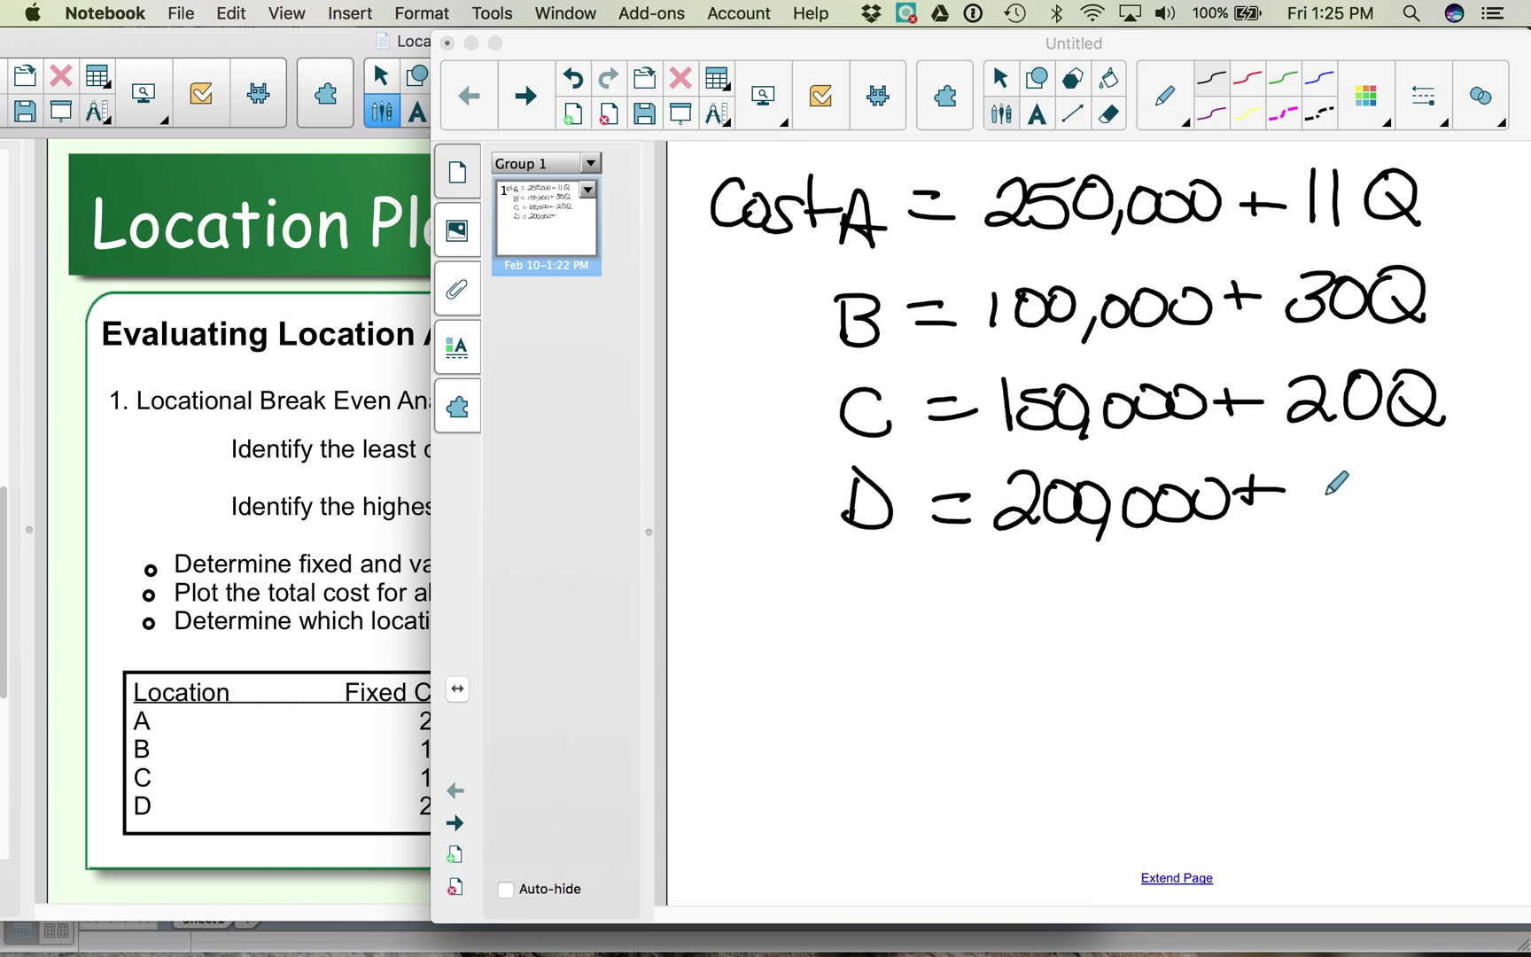
{"action": "left_click_drag", "start_coordinate": [1307, 472], "coordinate": [1311, 512]}
{"action": "left_click_drag", "start_coordinate": [1346, 474], "coordinate": [1342, 512]}
{"action": "left_click_drag", "start_coordinate": [1348, 469], "coordinate": [1403, 484]}
{"action": "left_click_drag", "start_coordinate": [1415, 507], "coordinate": [1431, 532]}
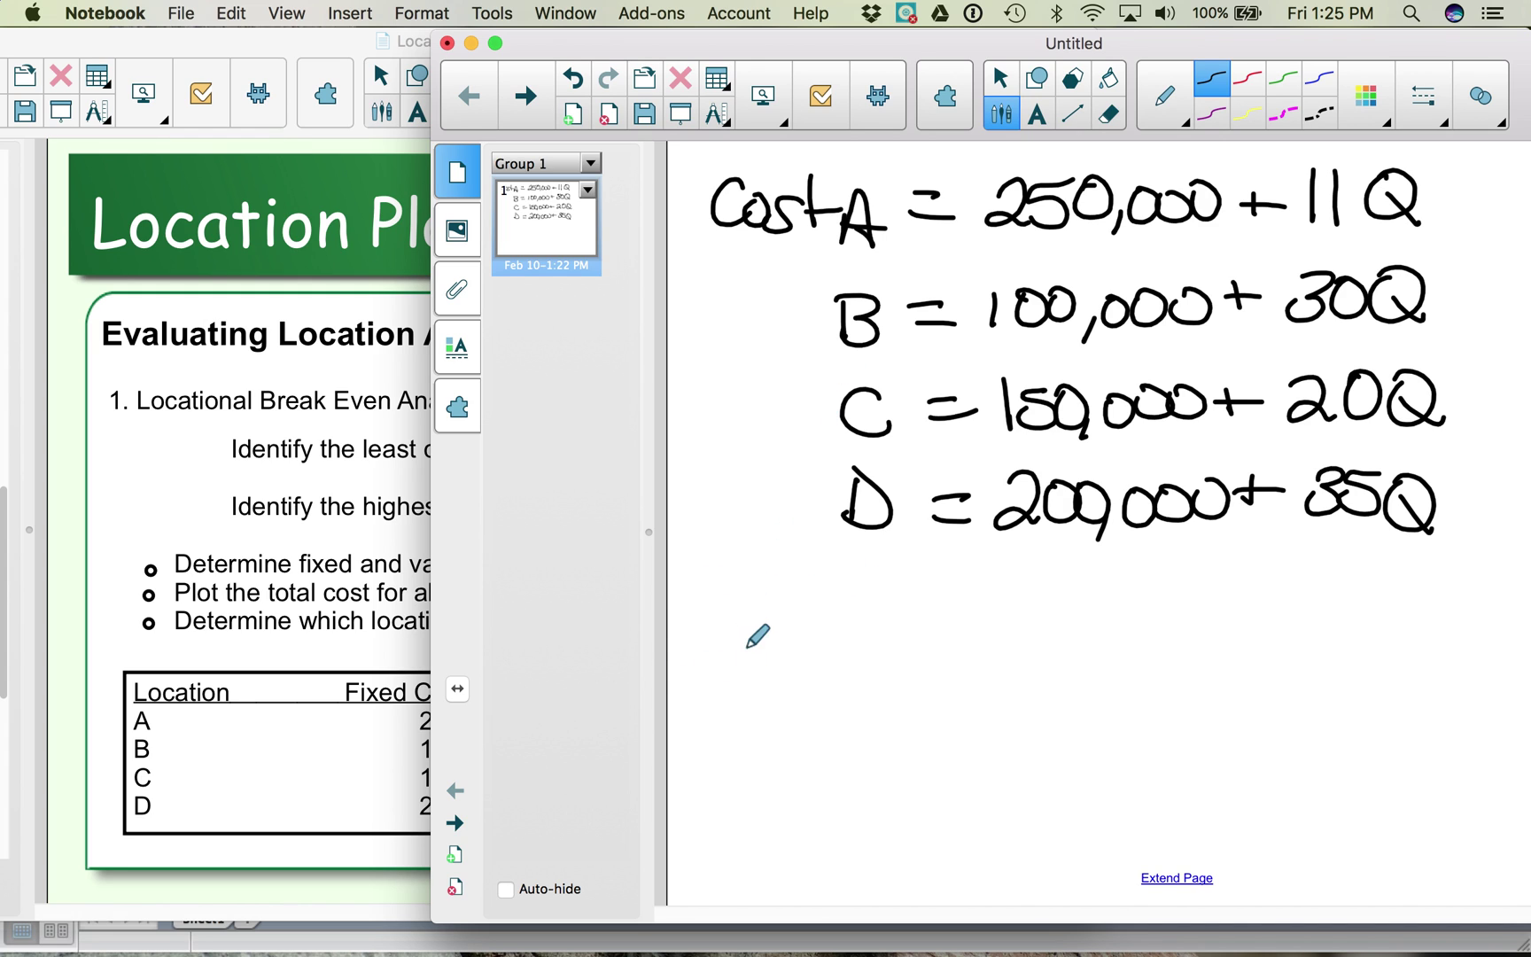
- Begin a Q = 12,0 line below the D equation
{"action": "left_click_drag", "start_coordinate": [742, 611], "coordinate": [789, 666]}
{"action": "mouse_move", "coordinate": [797, 635]}
{"action": "left_mouse_down"}
{"action": "mouse_move", "coordinate": [828, 631]}
{"action": "mouse_move", "coordinate": [861, 661]}
{"action": "mouse_move", "coordinate": [926, 657]}
{"action": "mouse_move", "coordinate": [928, 673]}
{"action": "left_mouse_up"}
{"action": "mouse_move", "coordinate": [972, 625]}
{"action": "left_mouse_down"}
{"action": "mouse_move", "coordinate": [1358, 586]}
{"action": "mouse_move", "coordinate": [1362, 556]}
{"action": "mouse_move", "coordinate": [1365, 571]}
{"action": "left_mouse_up"}
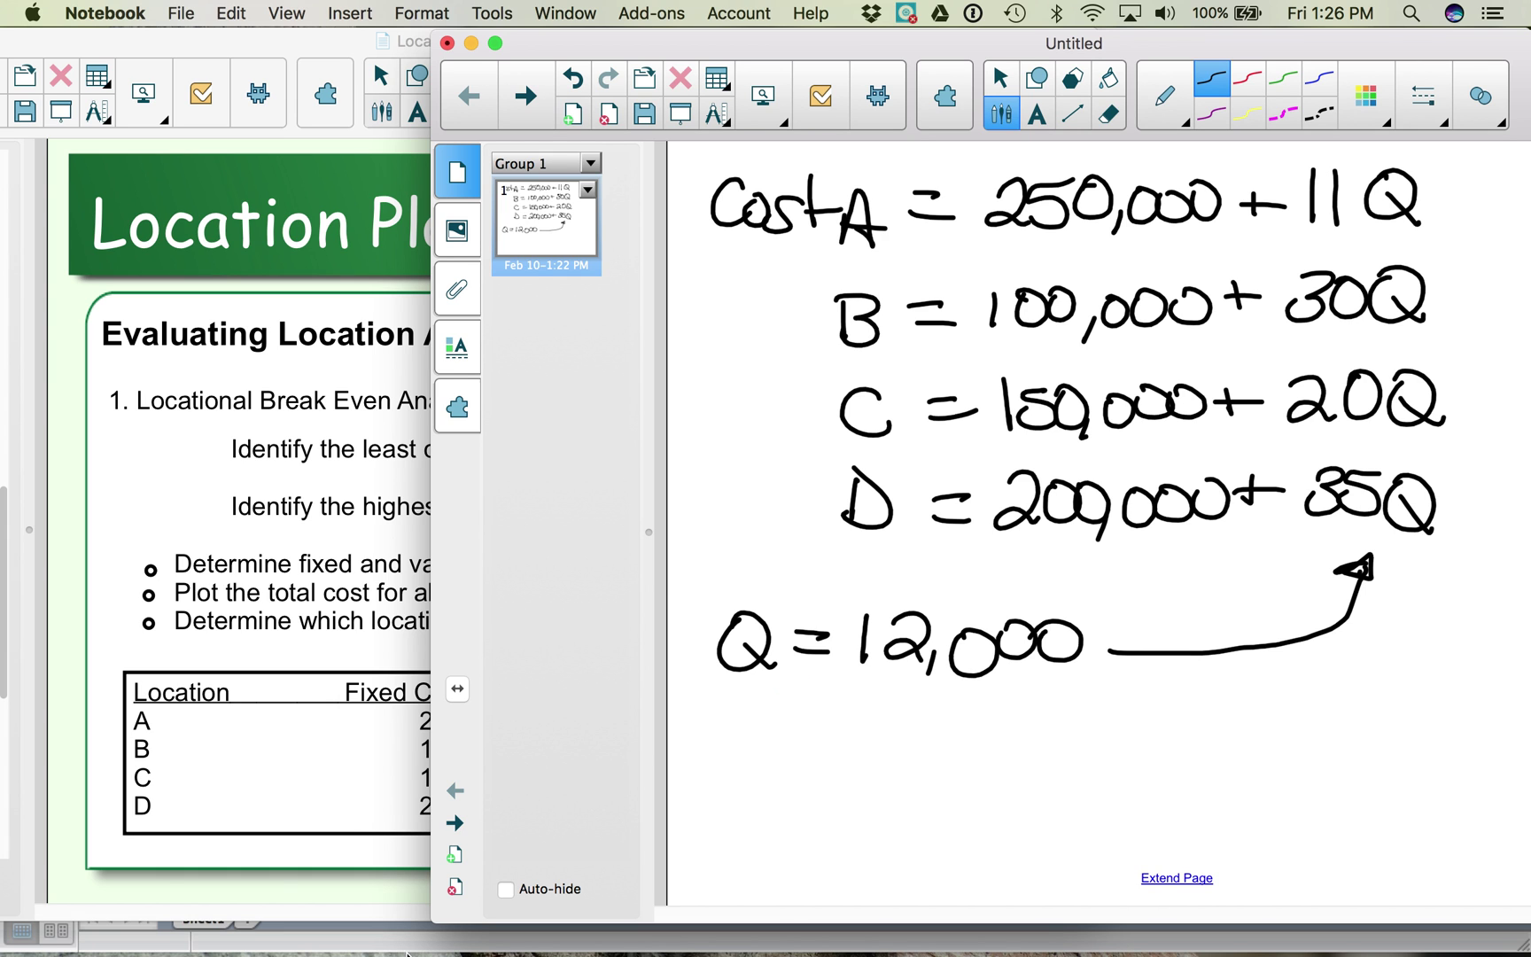
- Switch to the blank Excel Workbook1 spreadsheet
{"action": "left_click", "coordinate": [379, 937]}
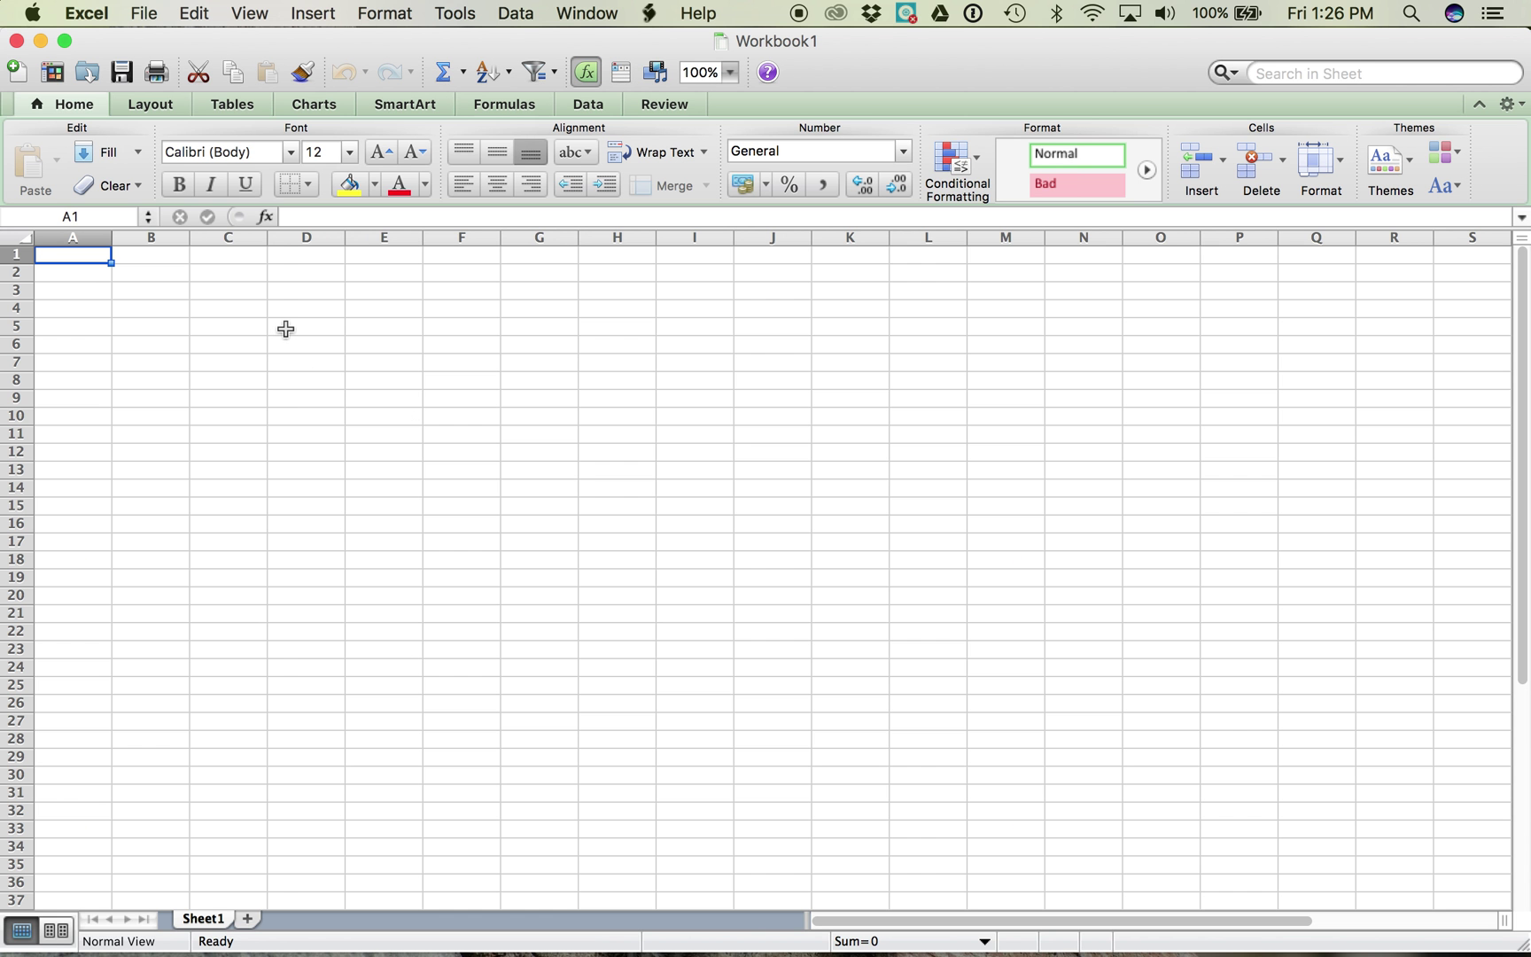
- Enter Q in cell A1 and zoom the sheet to 150%
{"action": "type", "text": "Q"}
{"action": "key", "text": "Return"}
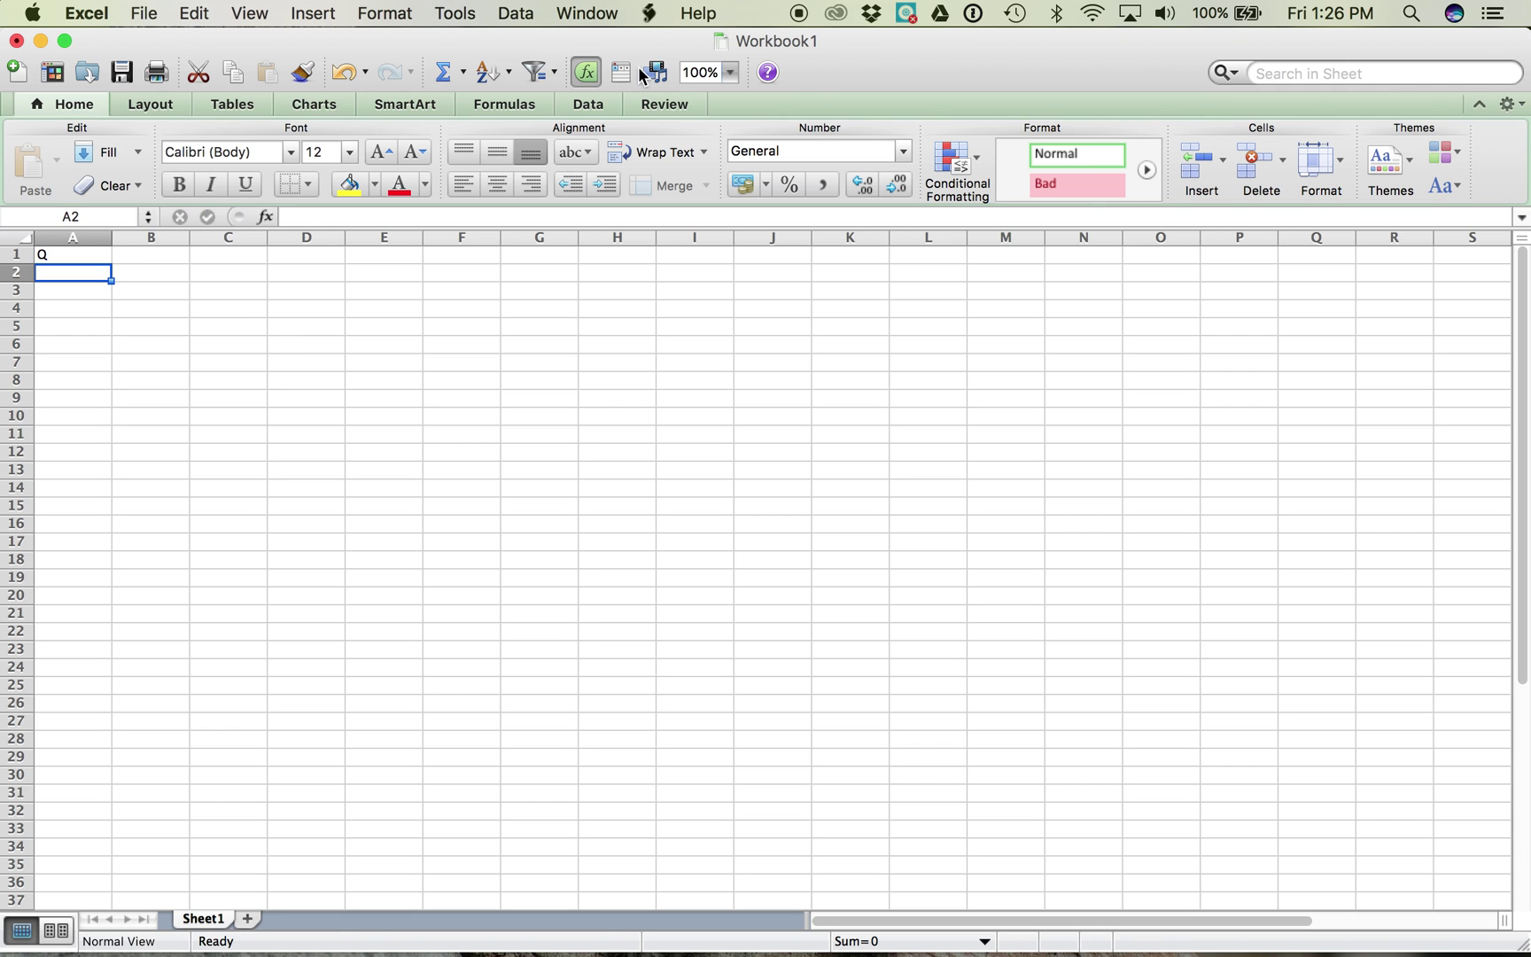
{"action": "left_click", "coordinate": [733, 72]}
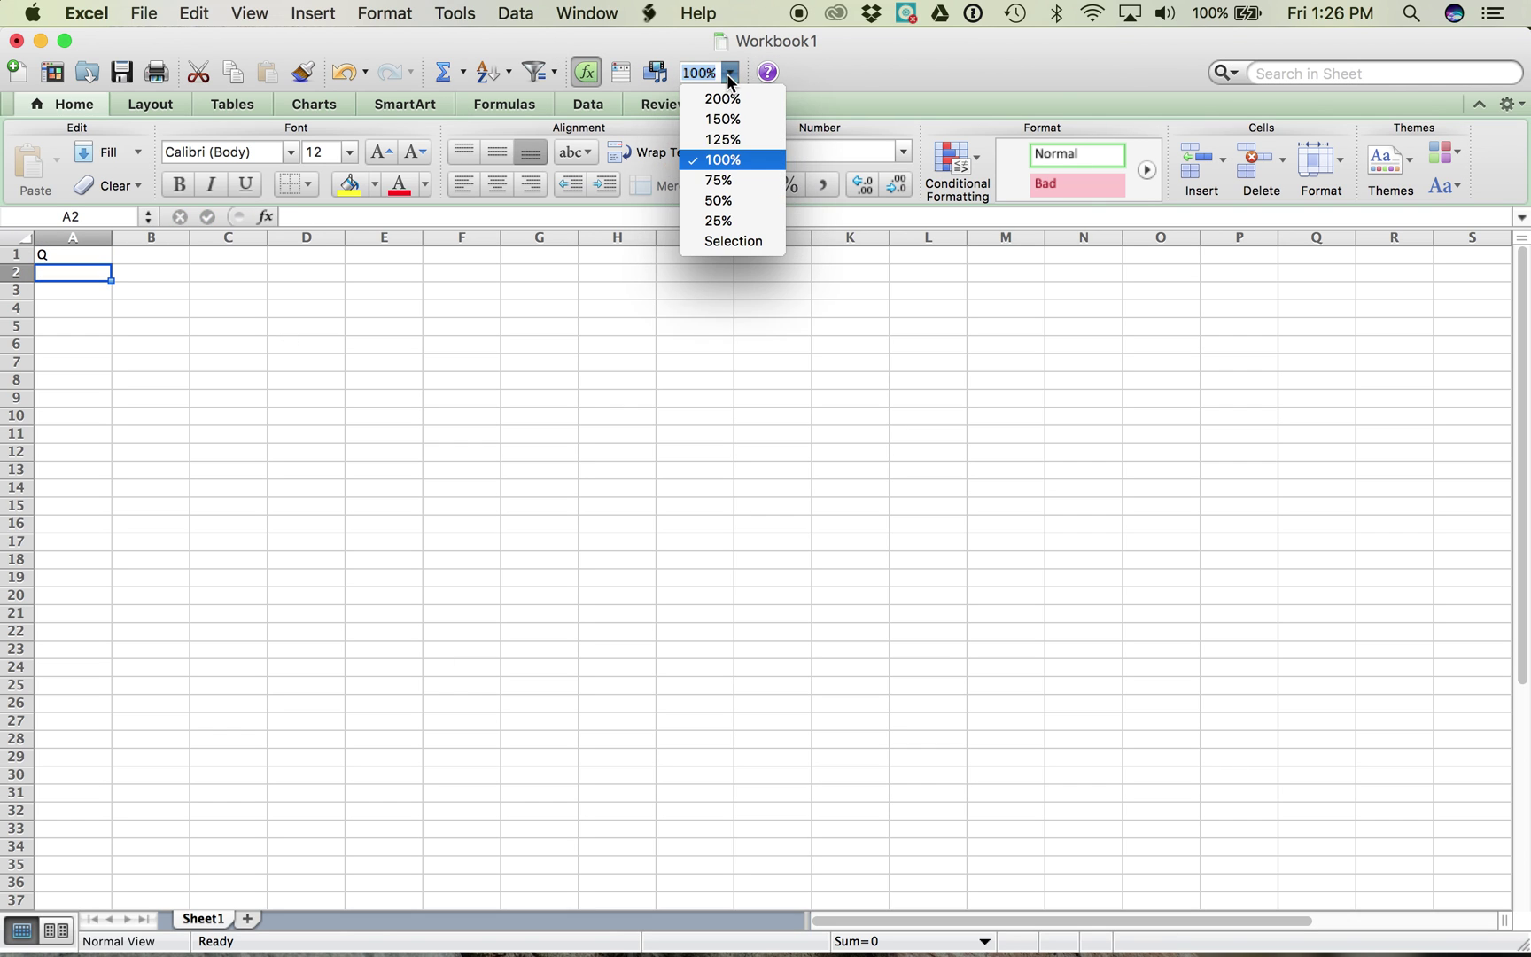
{"action": "left_click", "coordinate": [734, 116]}
- Enter headers Location A, Location B, Location C and Location D across B1:E1
{"action": "left_click", "coordinate": [230, 260]}
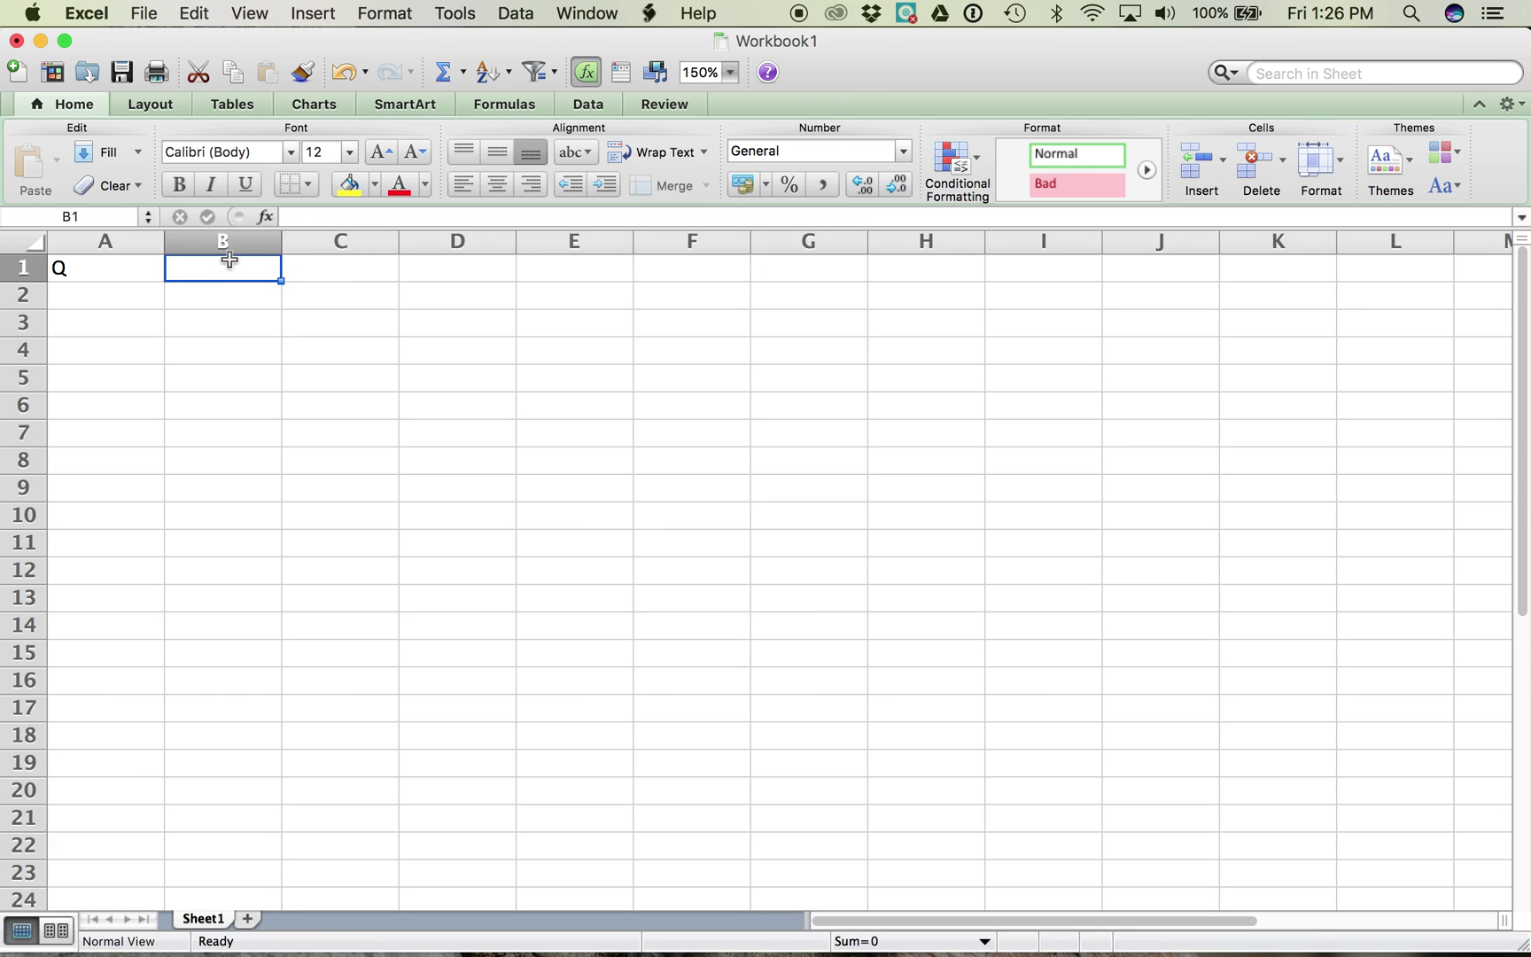
{"action": "type", "text": "Location A"}
{"action": "key", "text": "Tab"}
{"action": "type", "text": "Location B"}
{"action": "key", "text": "Return"}
{"action": "key", "text": "Tab"}
{"action": "type", "text": "Locati"}
{"action": "key", "text": "Tab"}
{"action": "type", "text": "Location"}
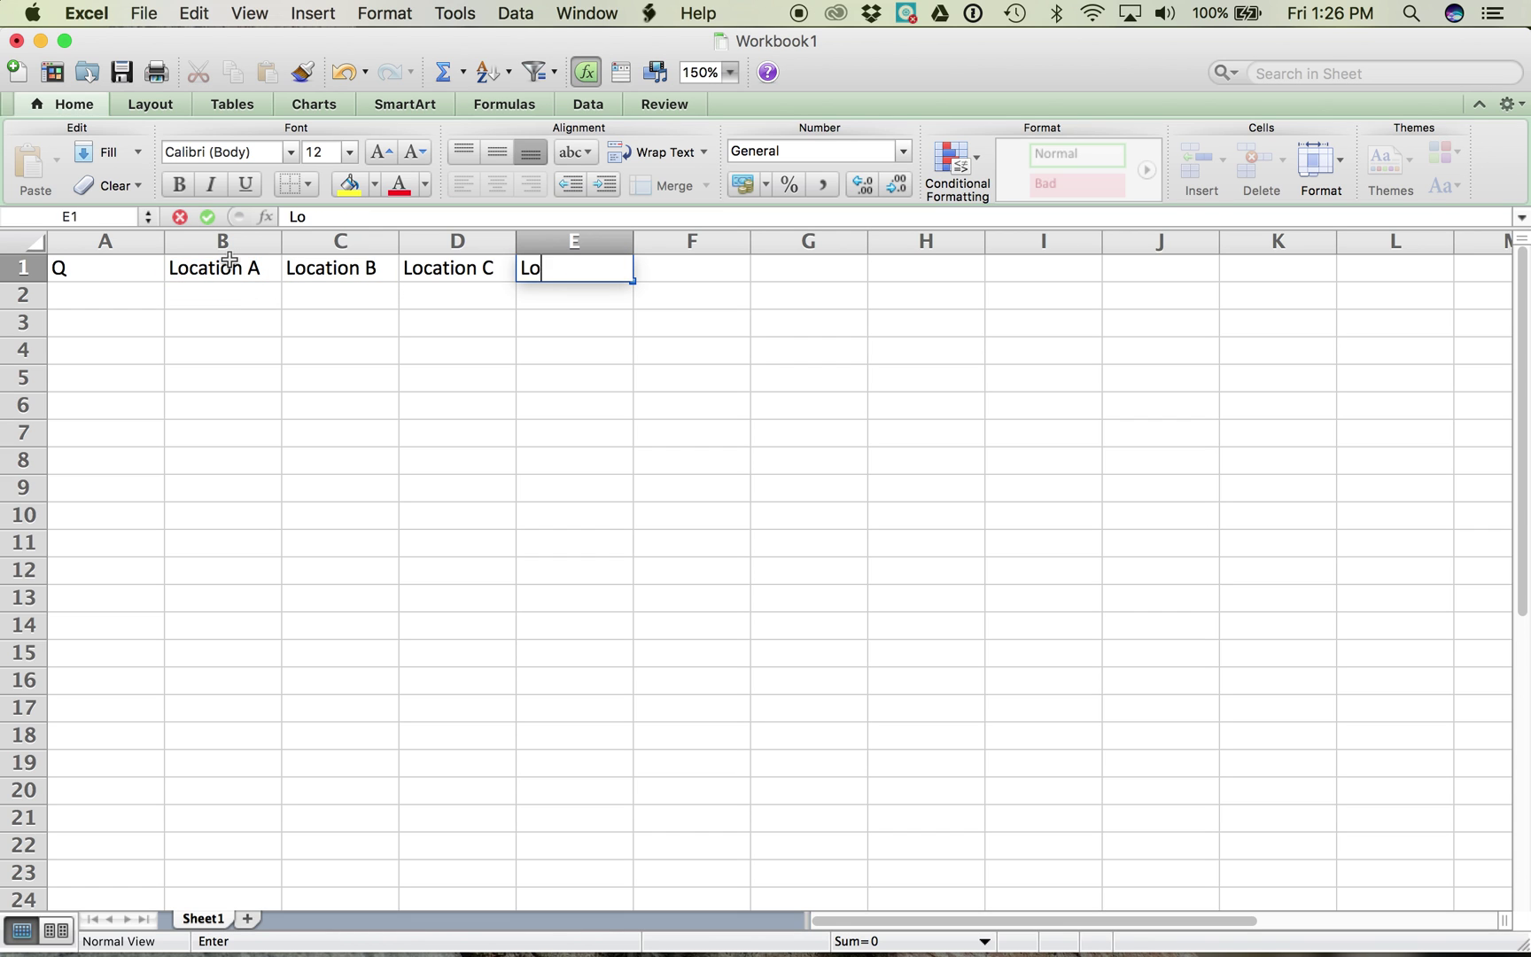
{"action": "type", "text": " D"}
{"action": "key", "text": "Return"}
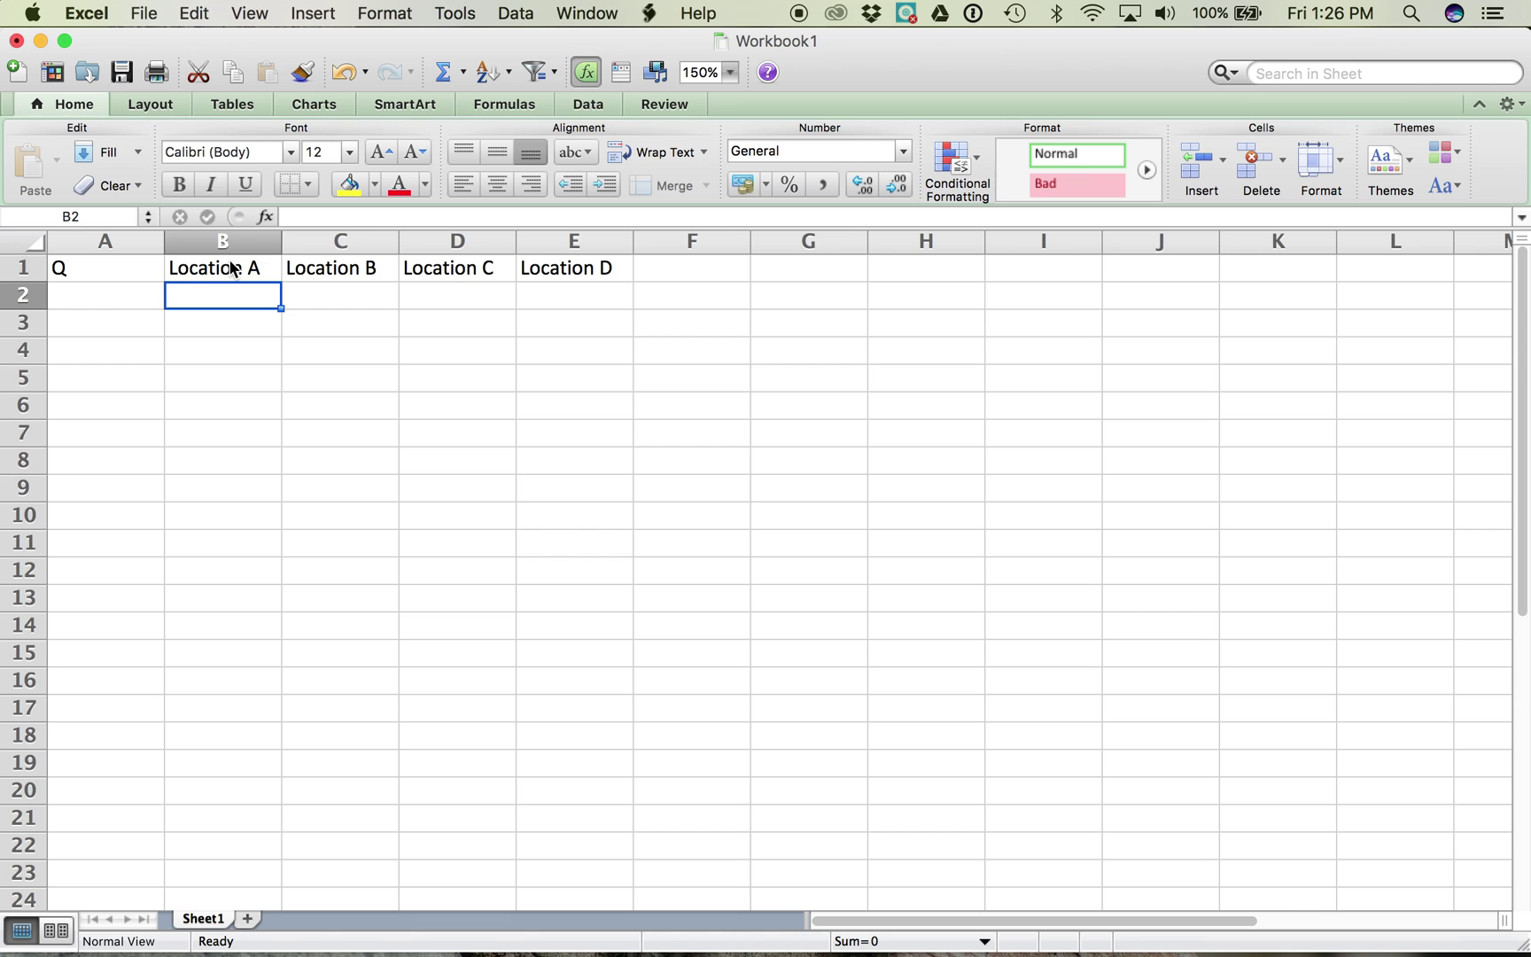
- Enter Q values 1000, 2000, 3000 and 4000 in A2:A5
{"action": "left_click", "coordinate": [107, 307]}
{"action": "type", "text": "100"}
{"action": "key", "text": "Return"}
{"action": "type", "text": "2000"}
{"action": "key", "text": "Return"}
{"action": "type", "text": "3000"}
{"action": "key", "text": "Return"}
{"action": "type", "text": "4000"}
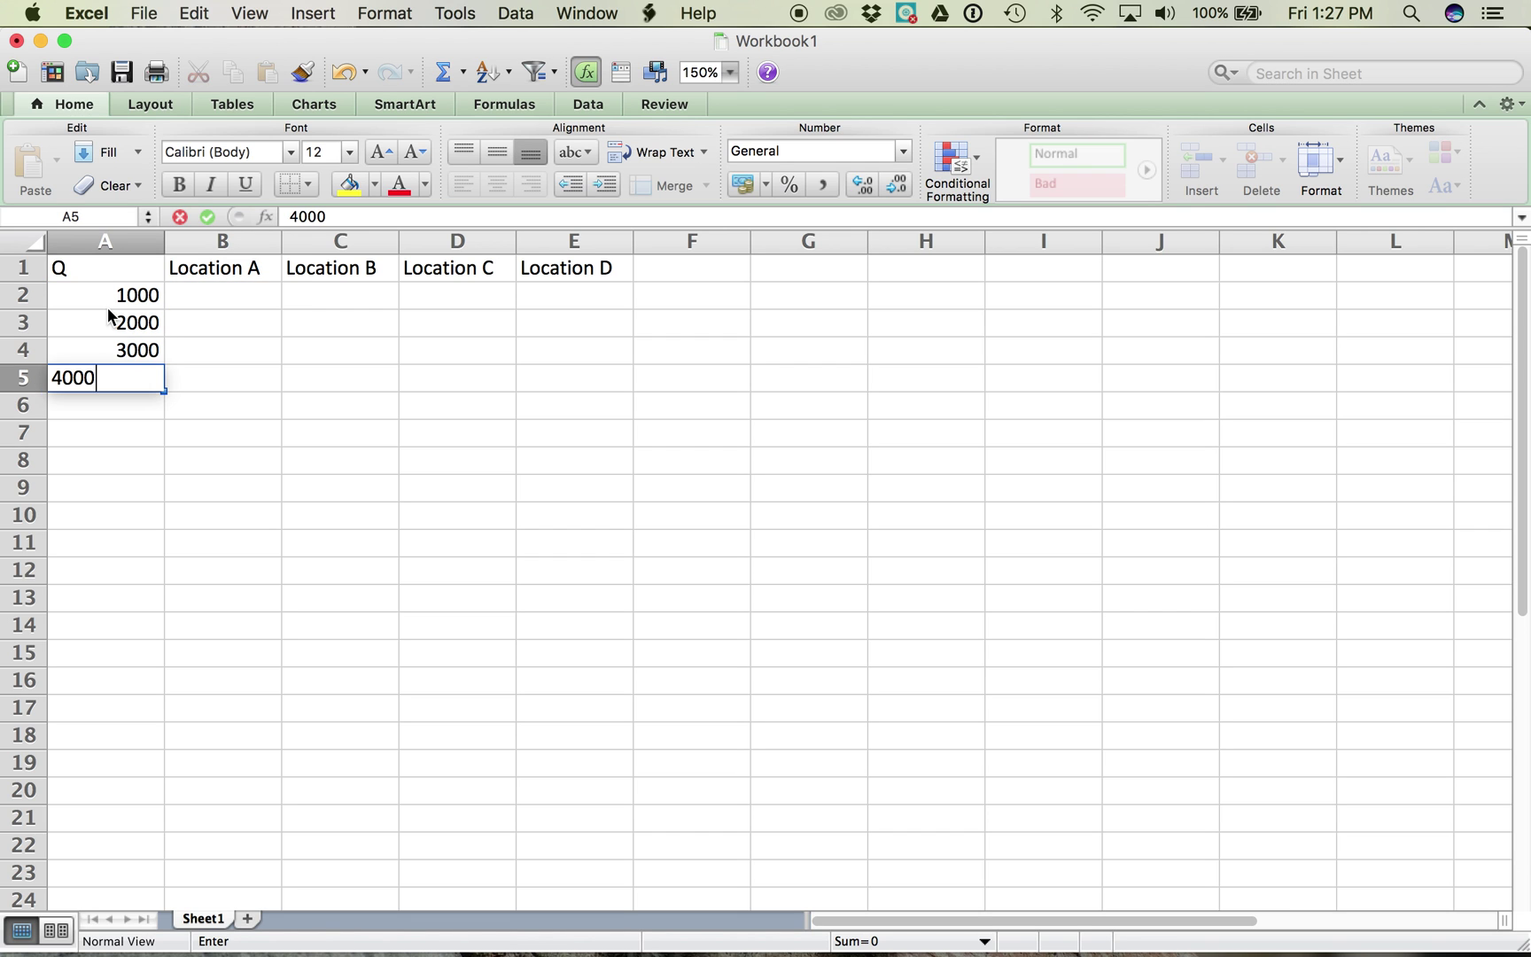
{"action": "key", "text": "Return"}
- Fill the Q series down to 20000, mark the 12000 row, and reveal the handwritten equations
{"action": "left_click_drag", "start_coordinate": [119, 295], "coordinate": [165, 824]}
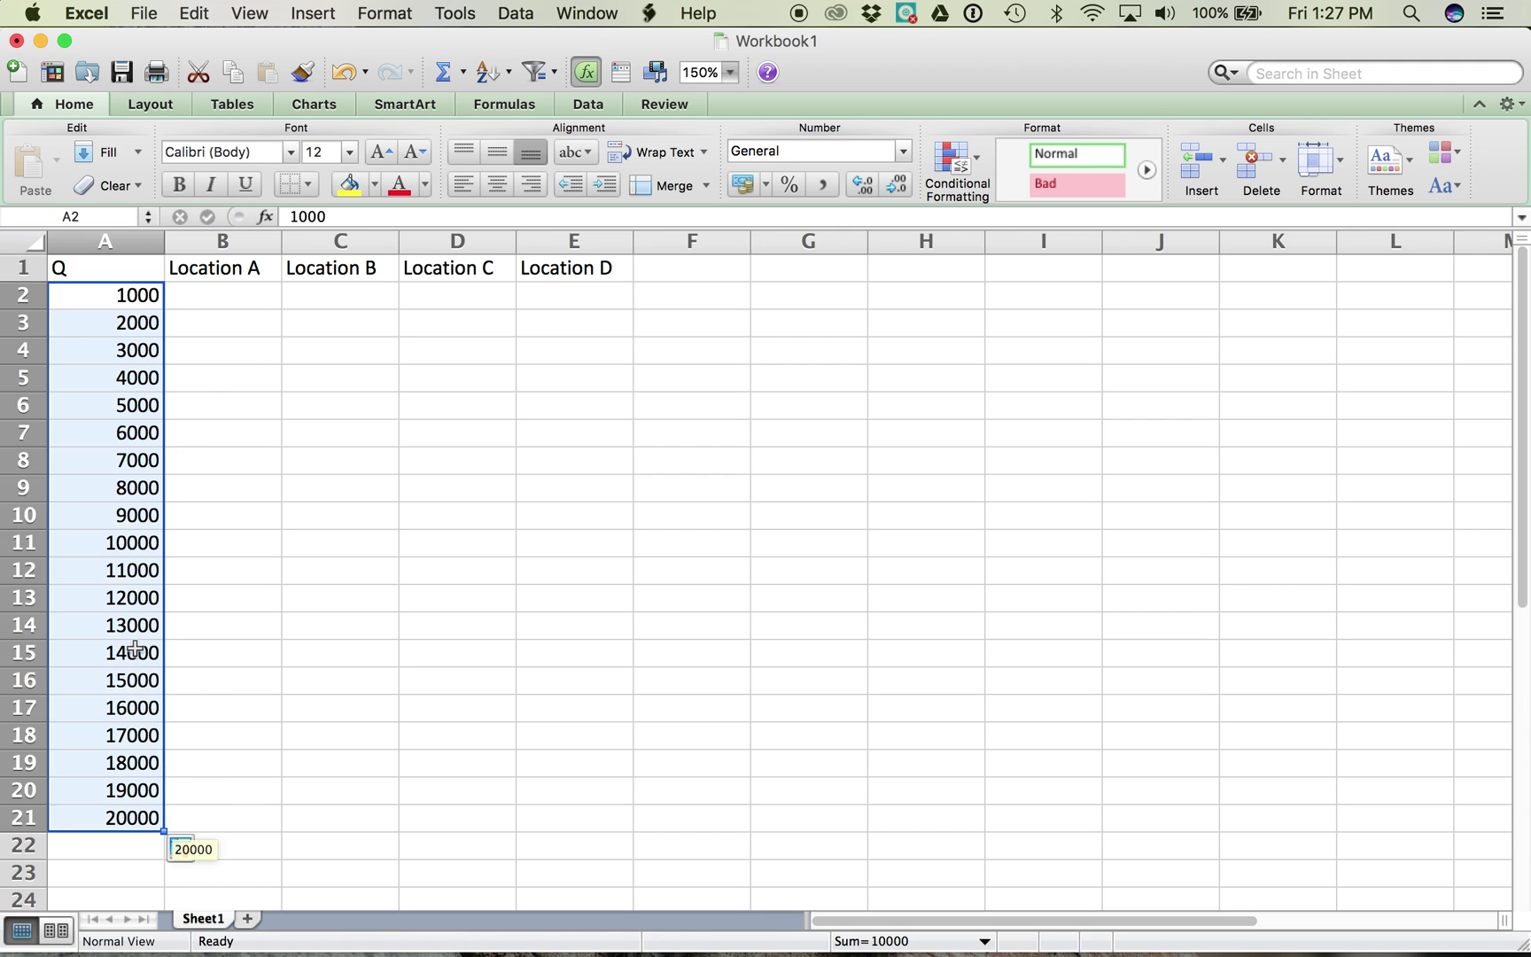
{"action": "left_click", "coordinate": [119, 597]}
{"action": "left_click", "coordinate": [213, 596]}
{"action": "left_click_drag", "start_coordinate": [213, 595], "coordinate": [576, 599]}
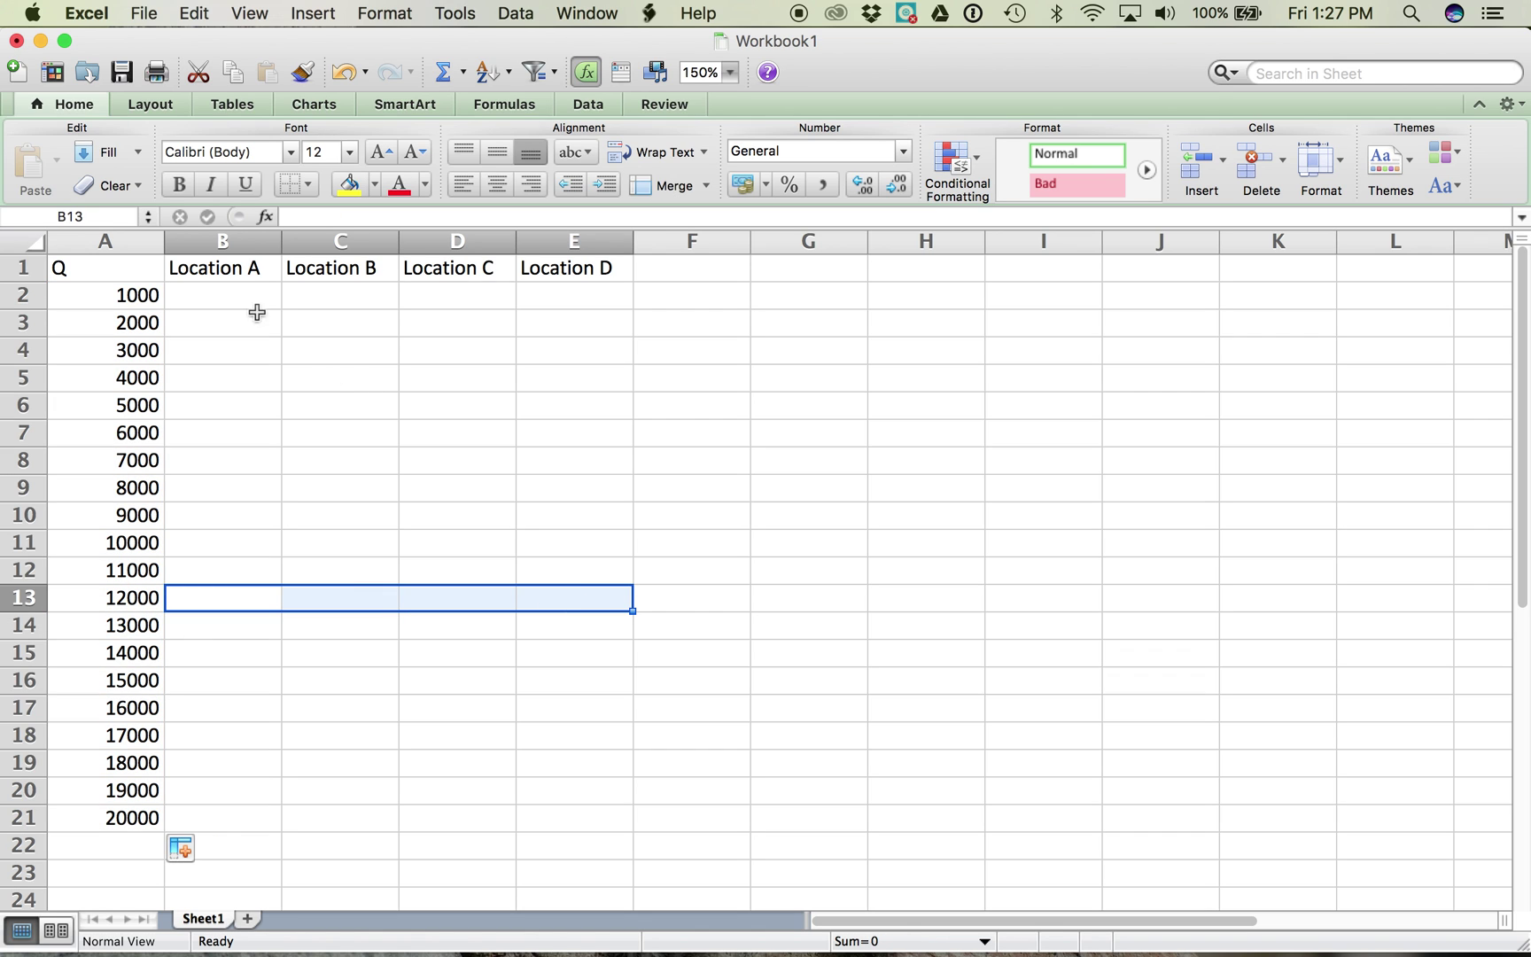
{"action": "left_click", "coordinate": [246, 301]}
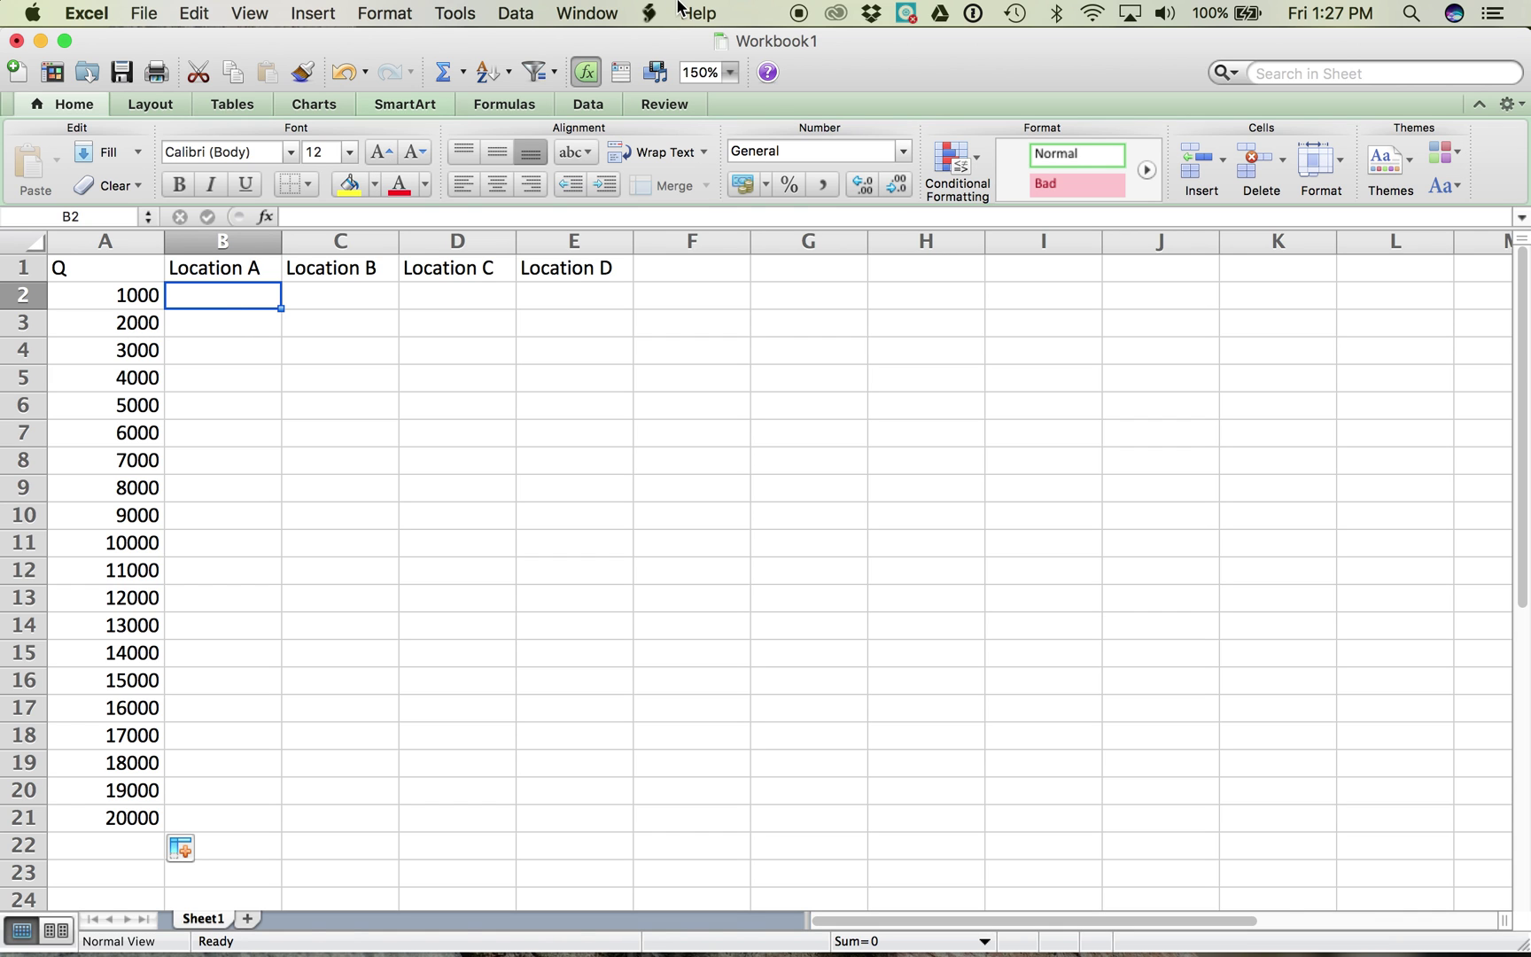
{"action": "left_click_drag", "start_coordinate": [949, 37], "coordinate": [986, 219]}
{"action": "left_click", "coordinate": [1121, 177]}
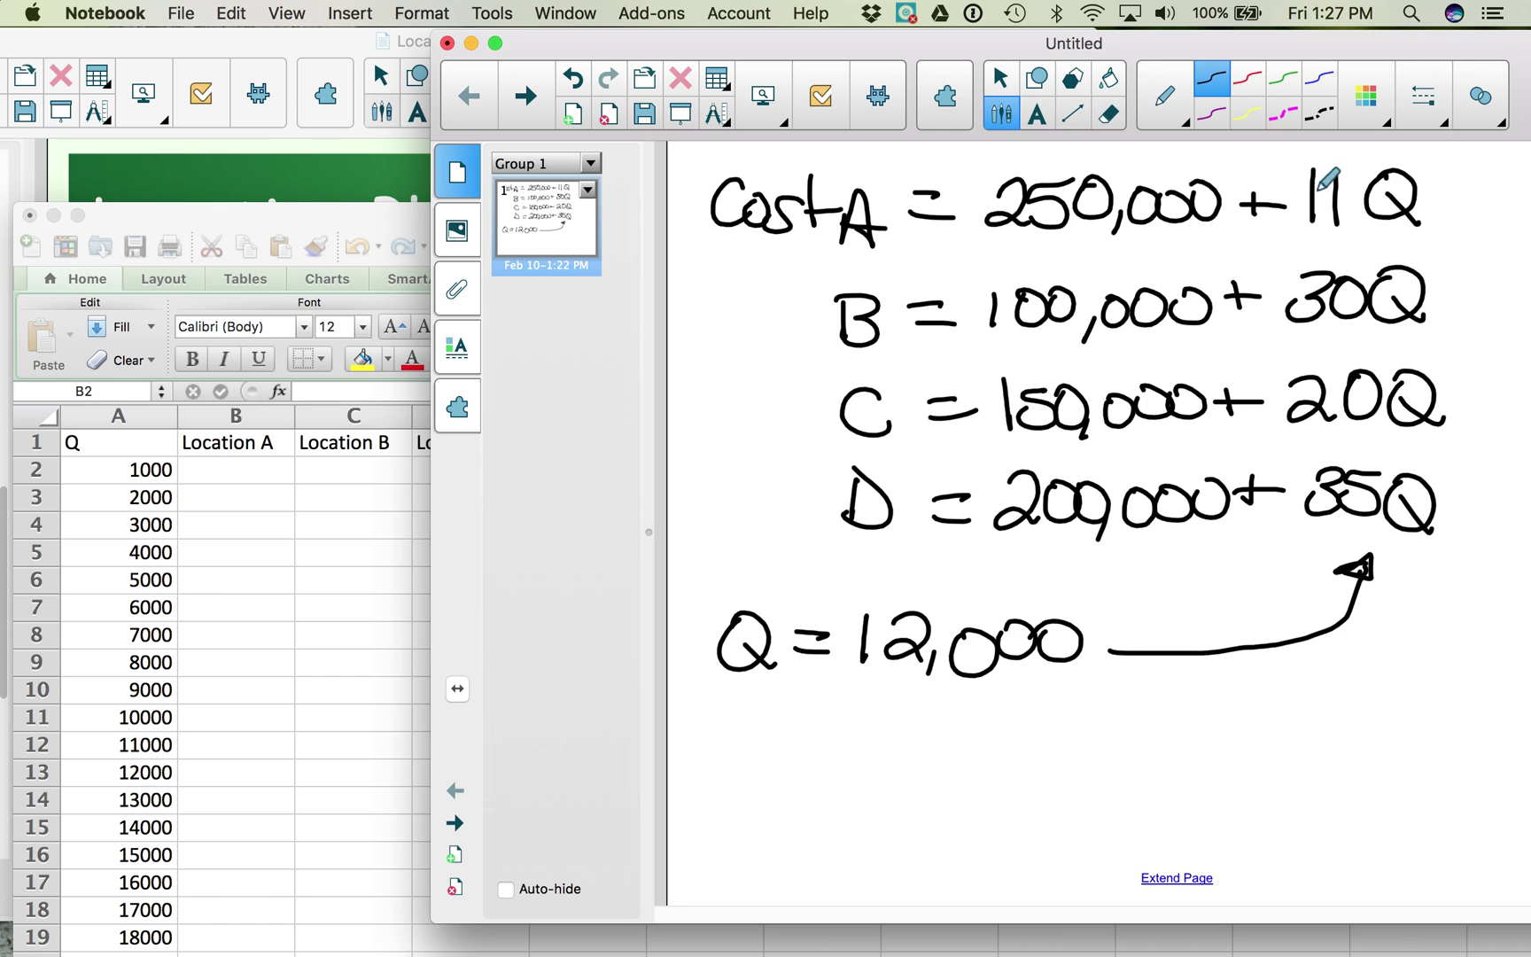
- Enter the Location A cost formula =250000+11*A2 in B2
{"action": "left_click", "coordinate": [236, 481]}
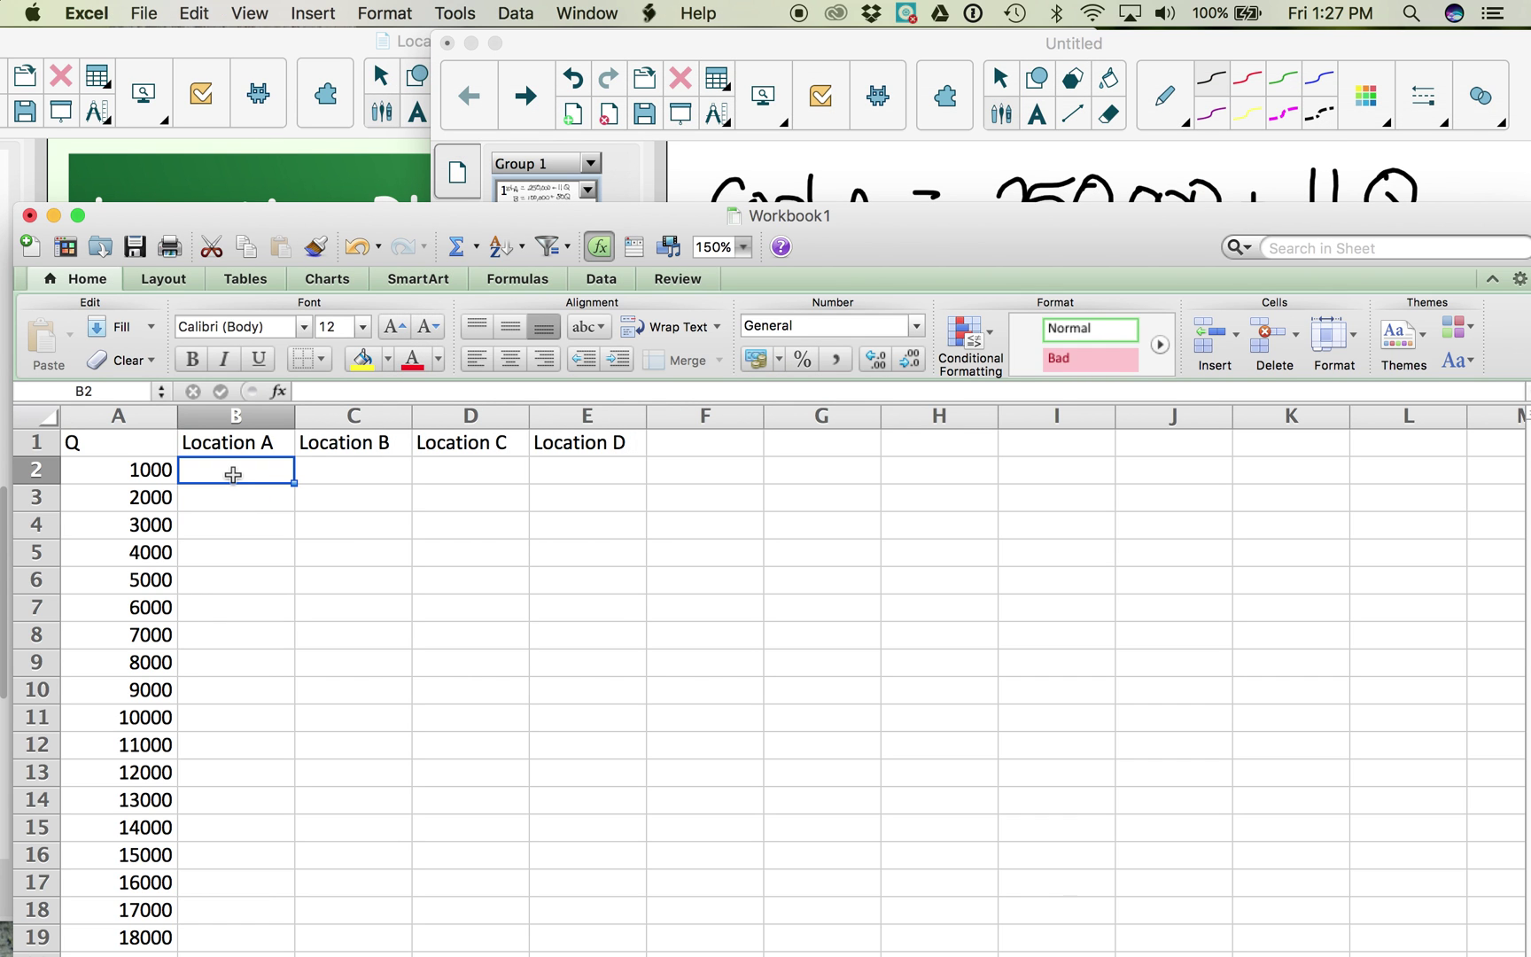
{"action": "type", "text": "=250000"}
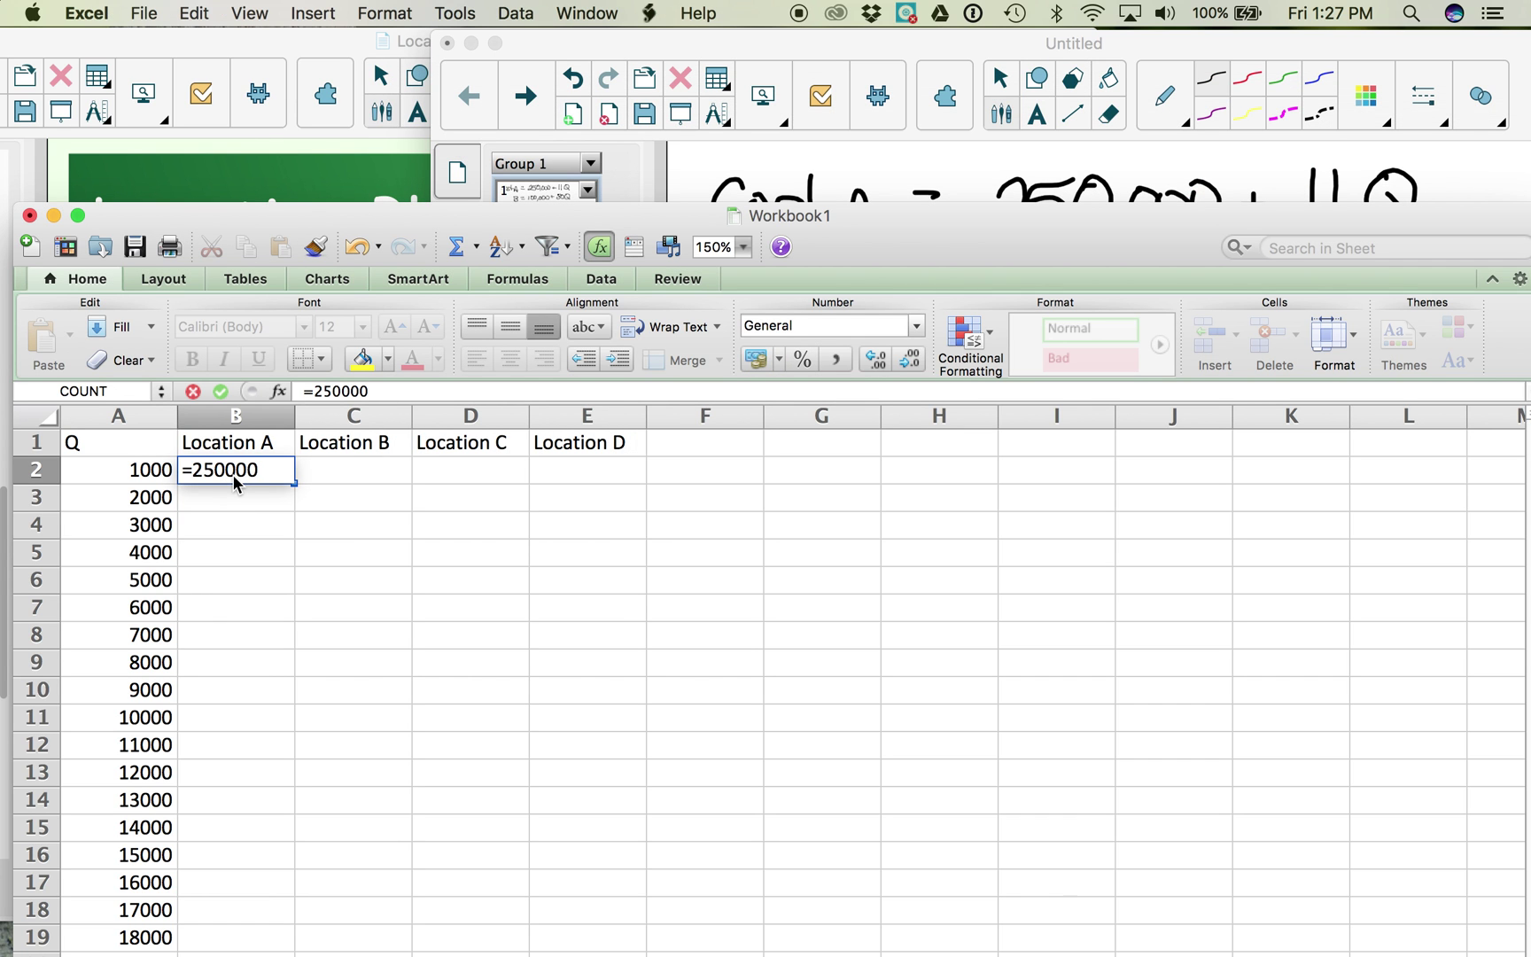
{"action": "type", "text": "+11*"}
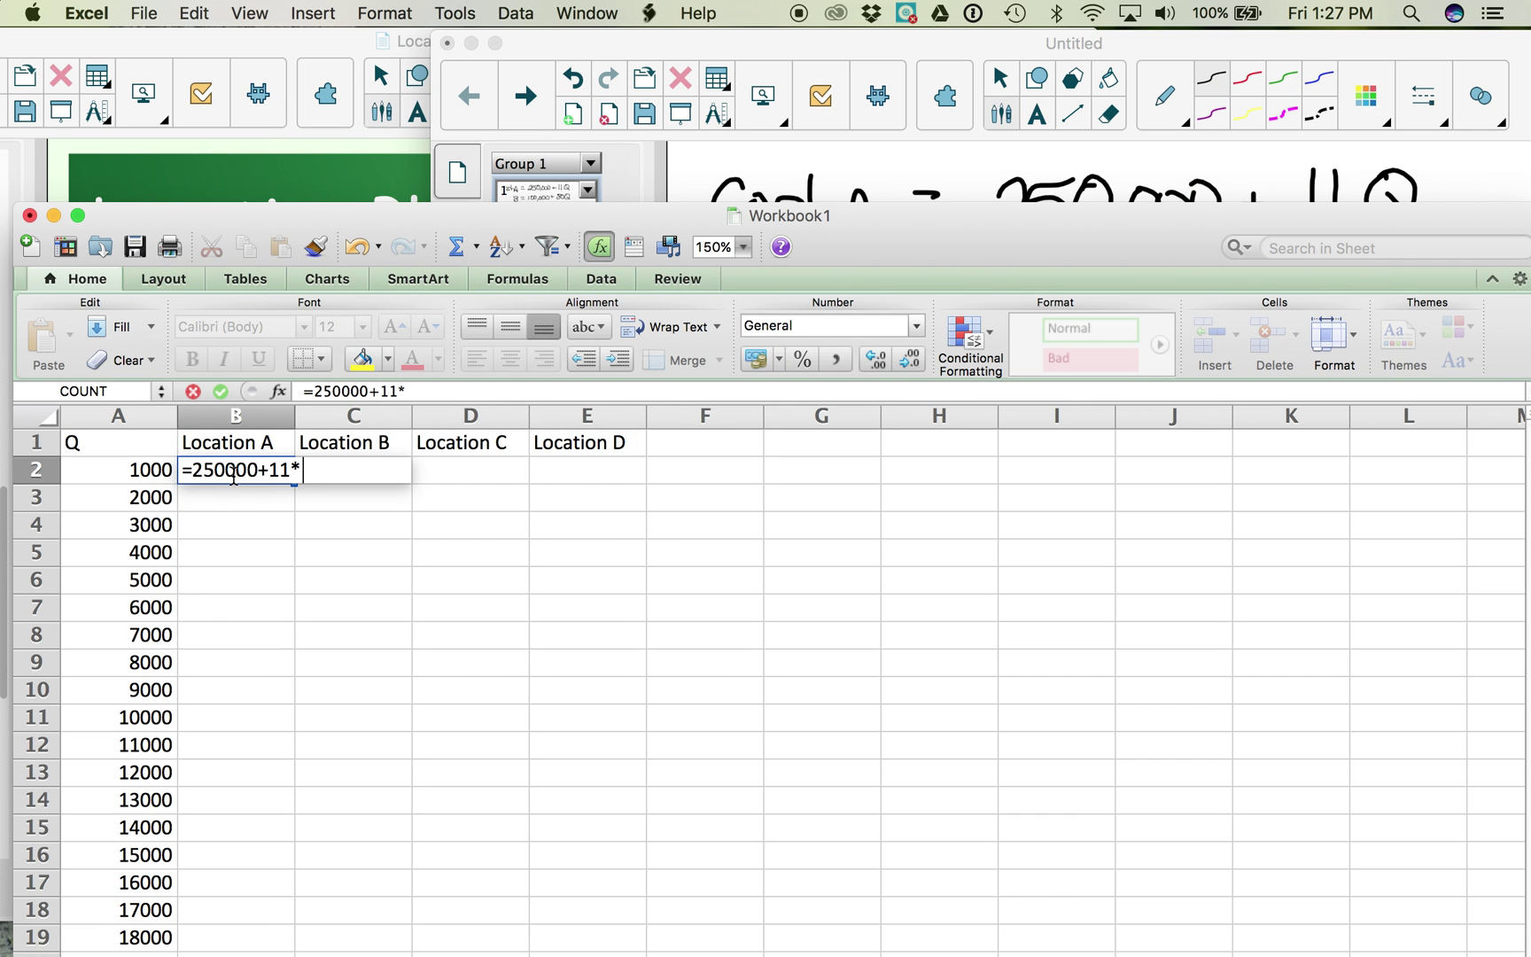
{"action": "left_click", "coordinate": [115, 478]}
{"action": "key", "text": "Return"}
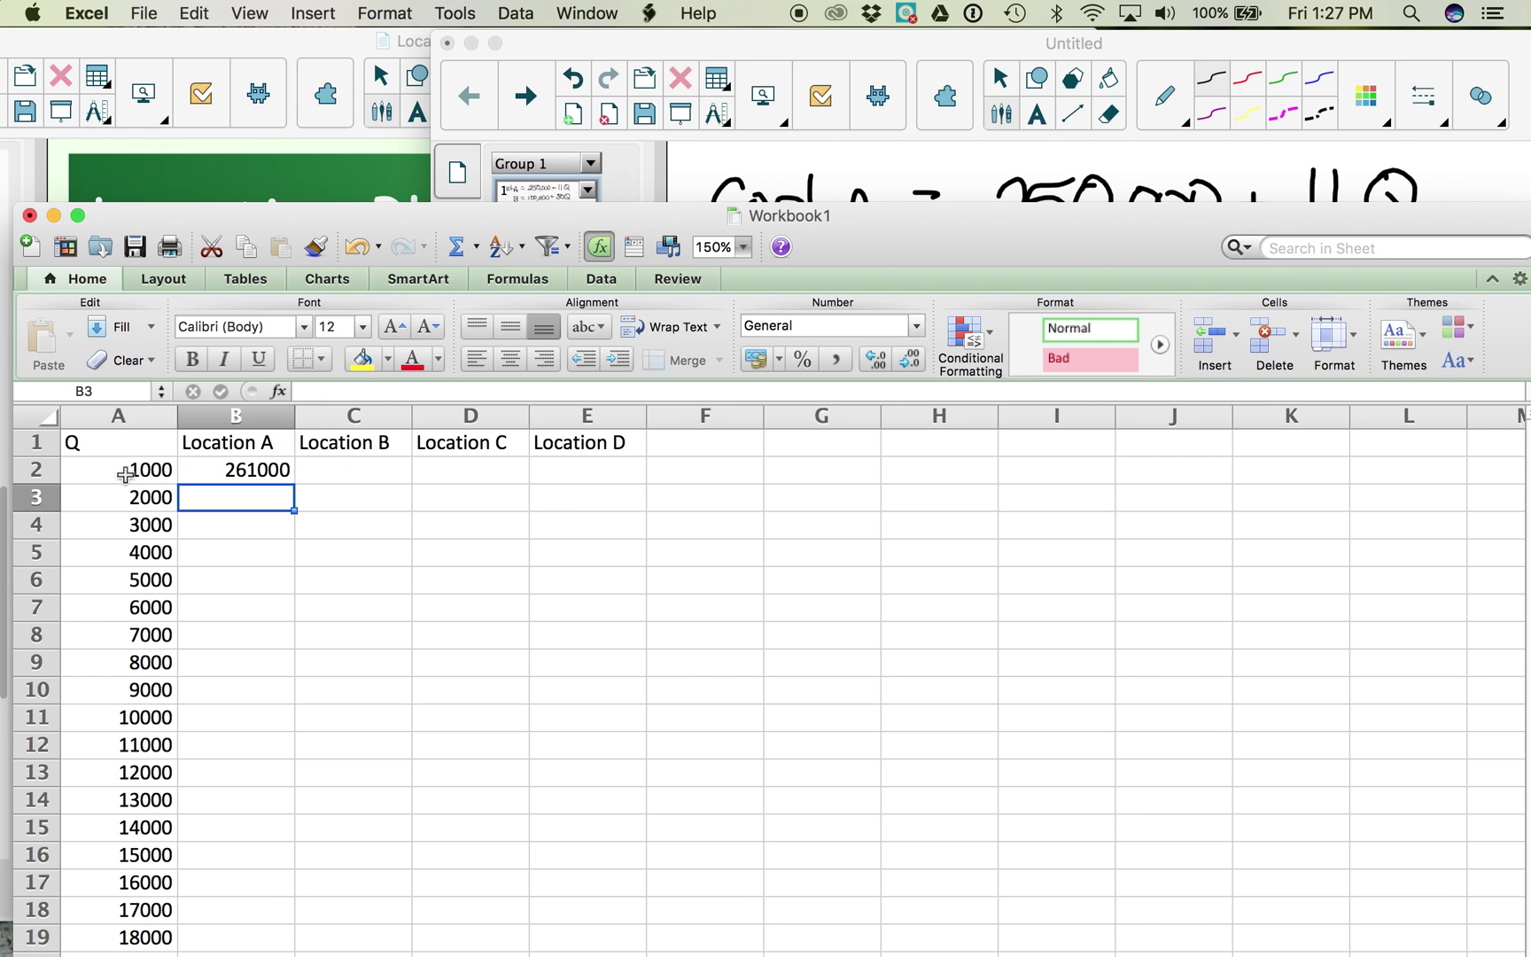
- Enter the Location B cost formula =100000+30*A2 in C2
{"action": "left_click", "coordinate": [360, 469]}
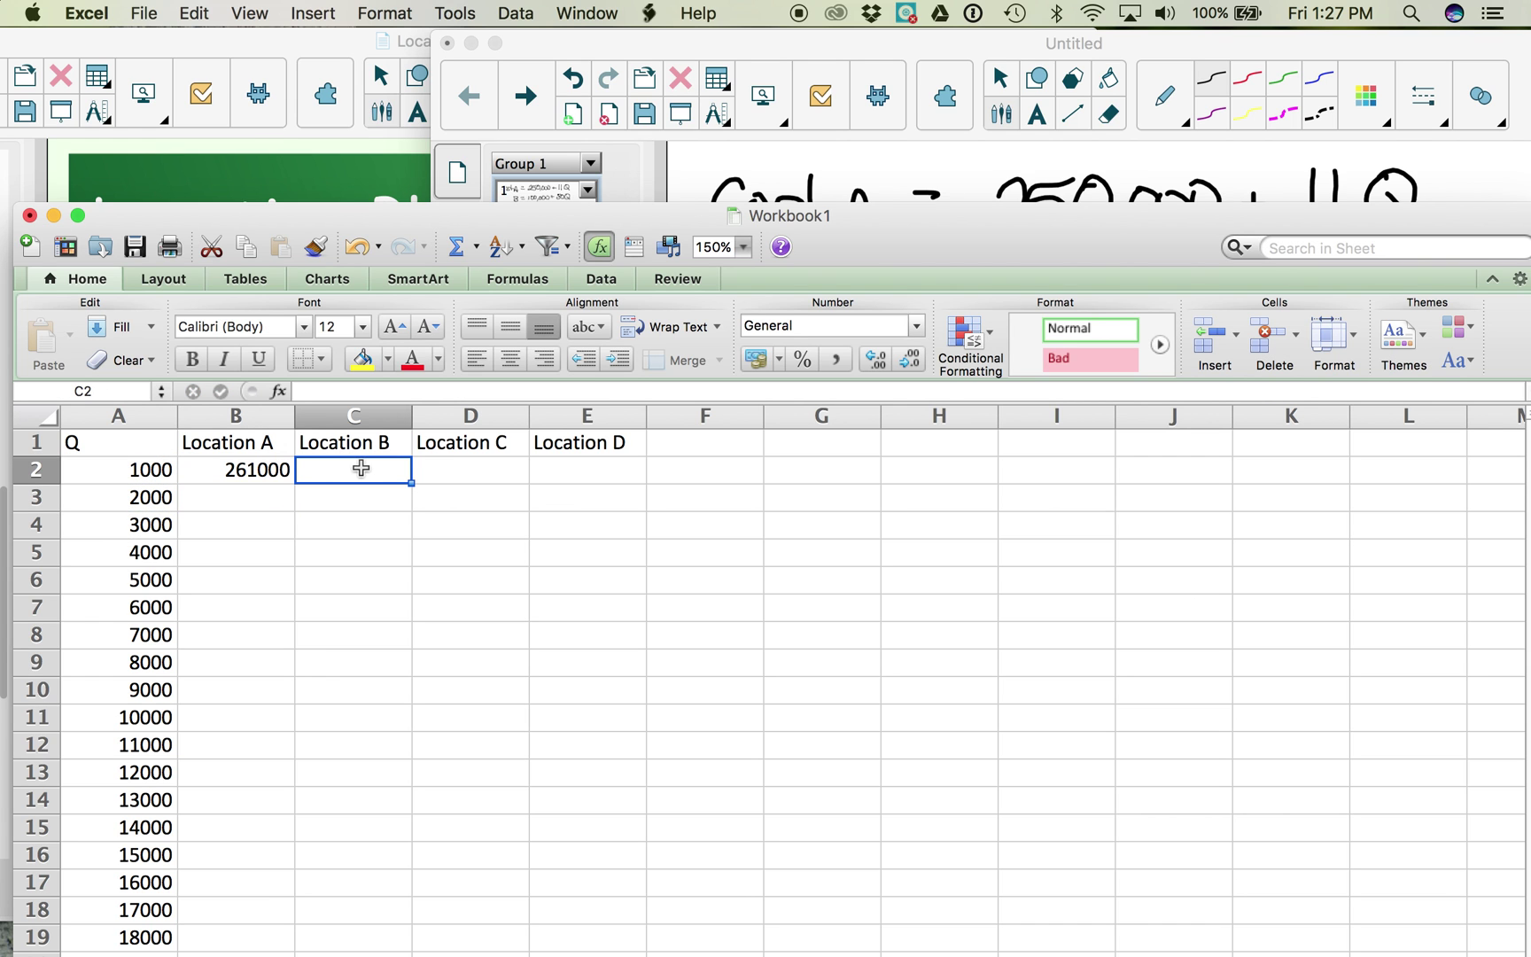
{"action": "left_click", "coordinate": [967, 59]}
{"action": "left_click", "coordinate": [311, 459]}
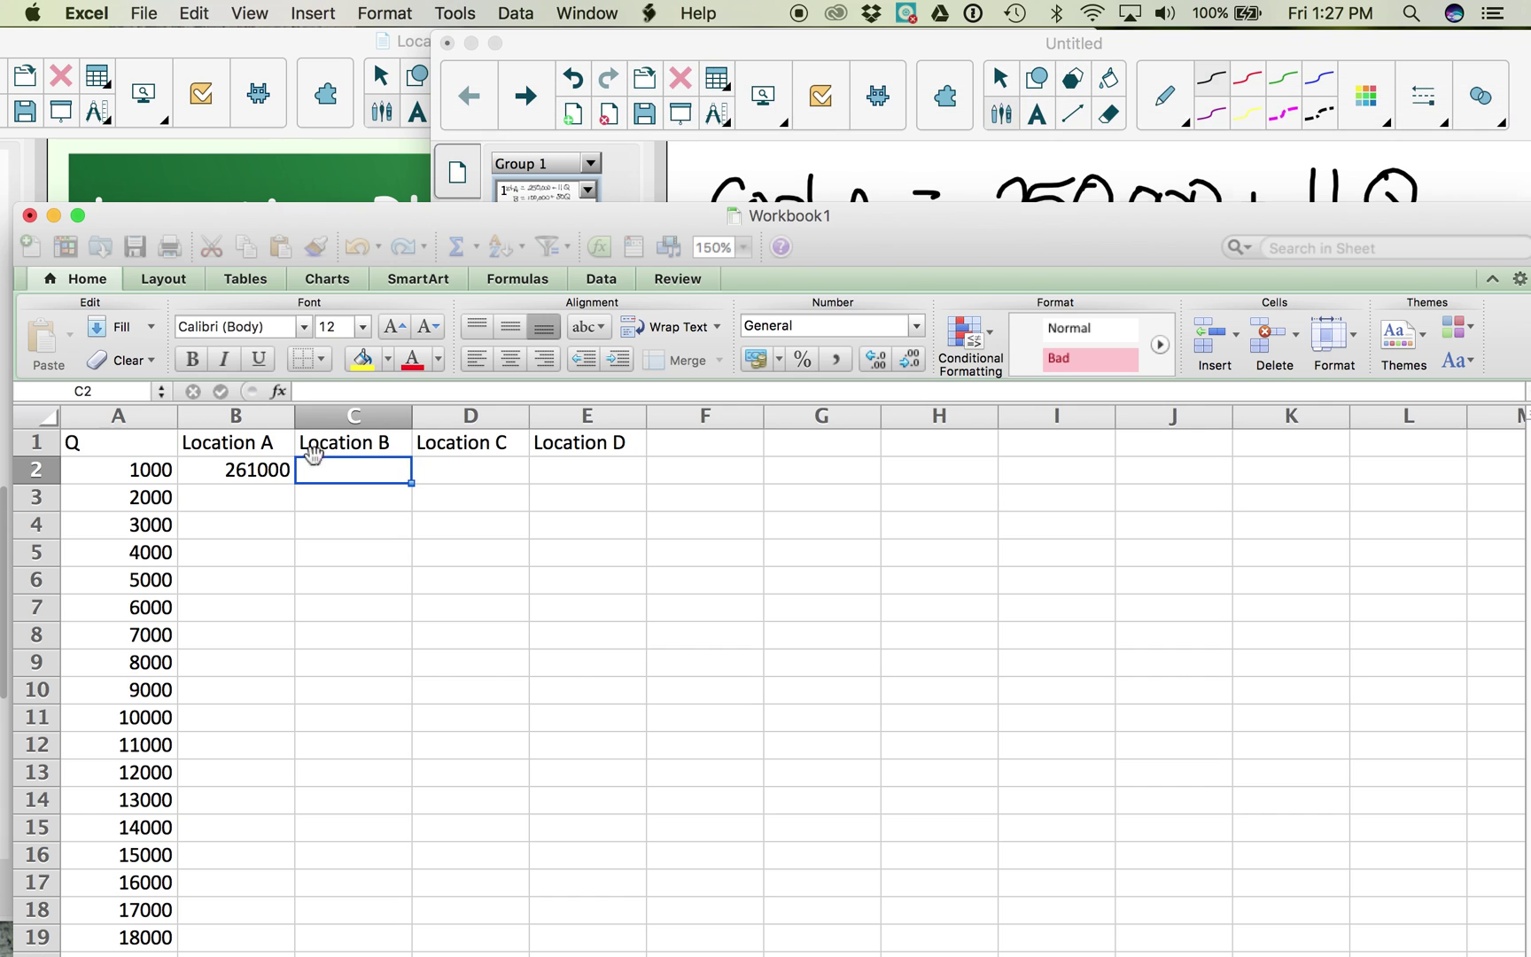
{"action": "type", "text": "=1000"}
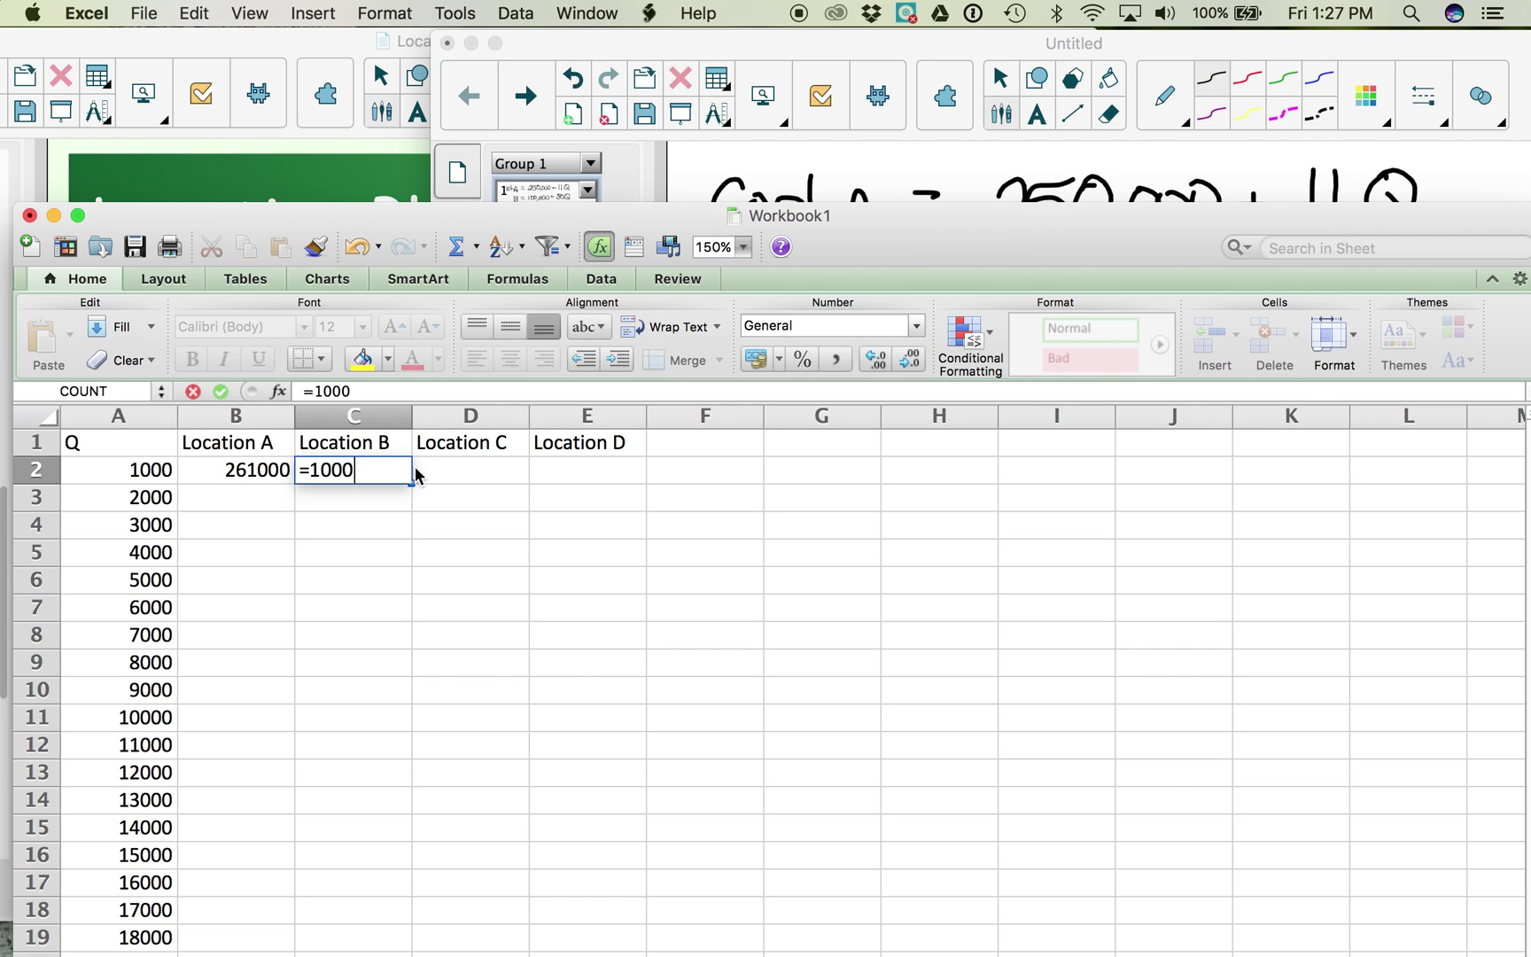
{"action": "type", "text": "00+"}
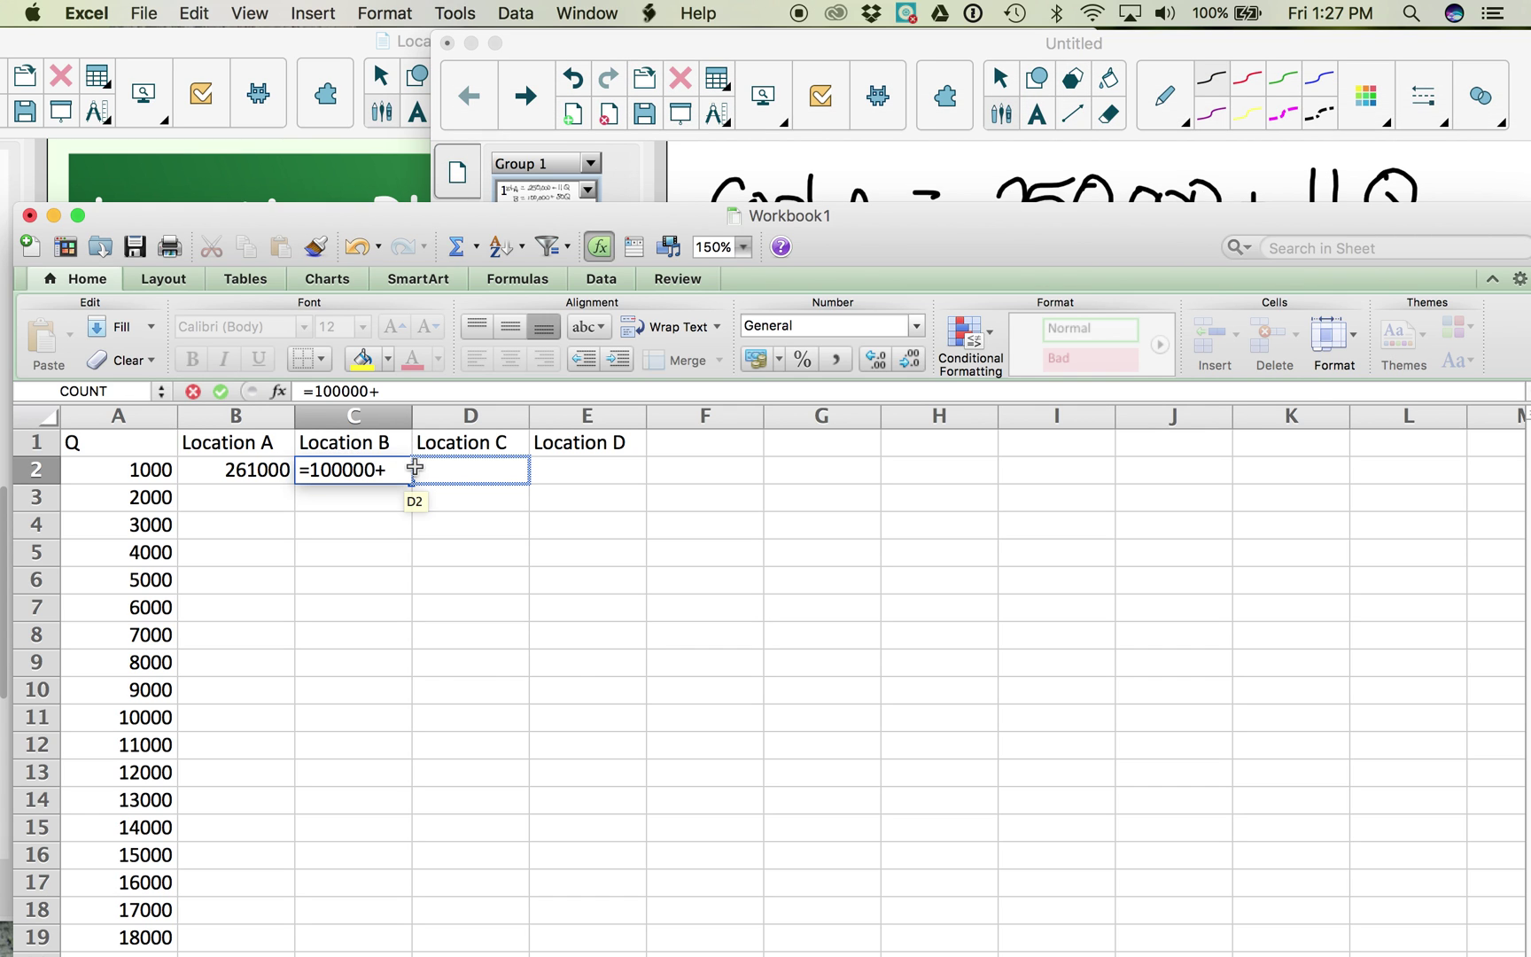
{"action": "type", "text": "30*"}
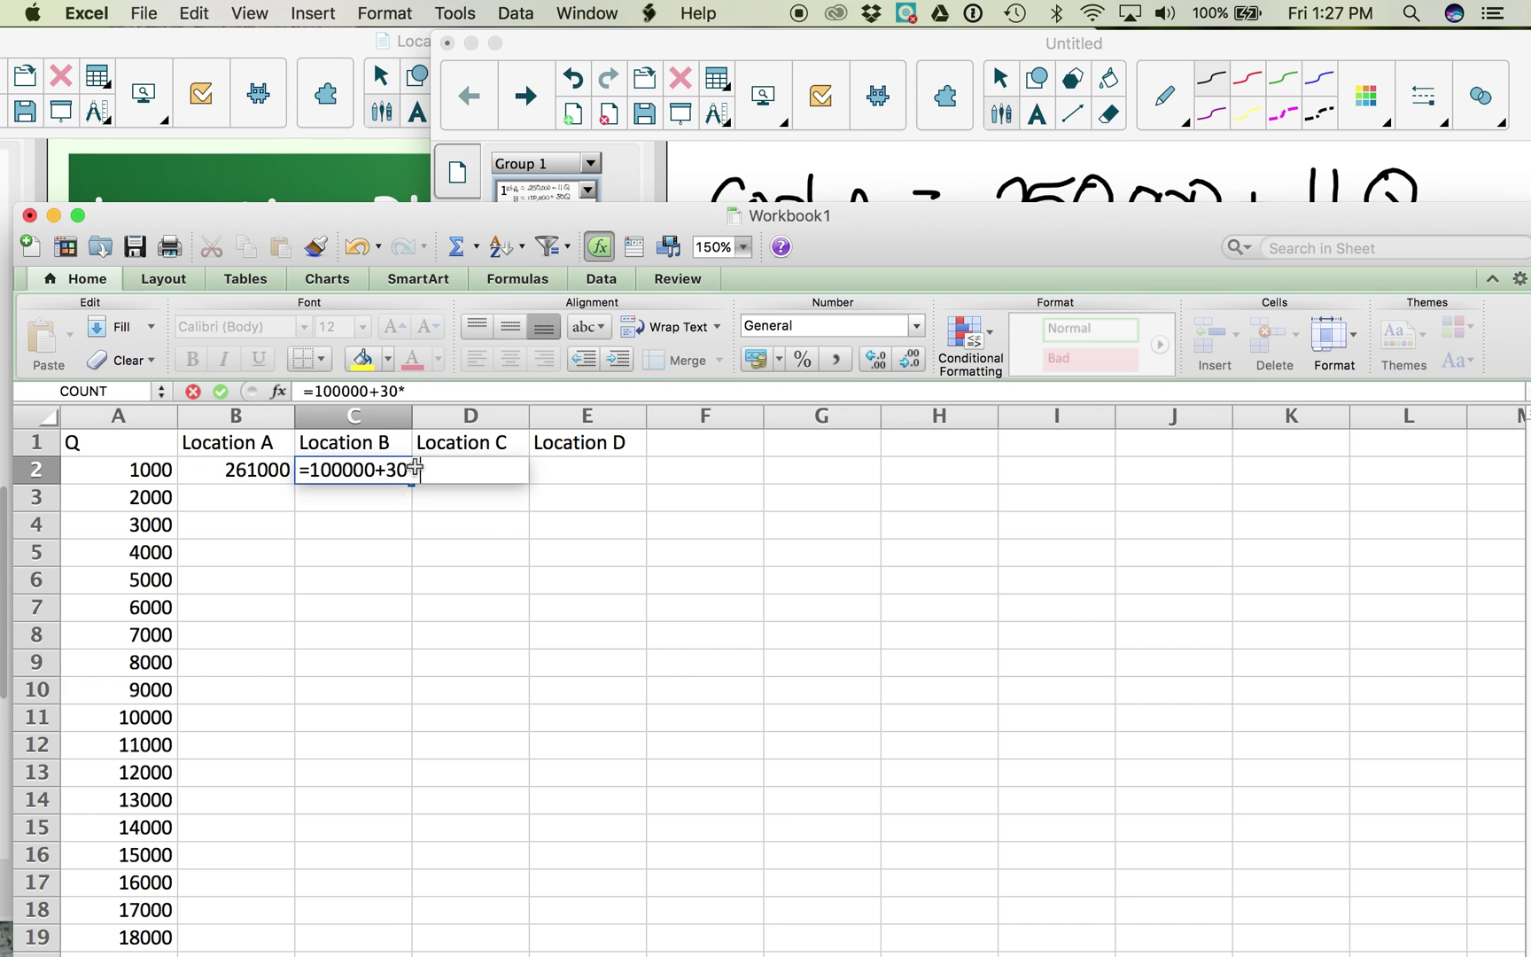
{"action": "left_click", "coordinate": [162, 470]}
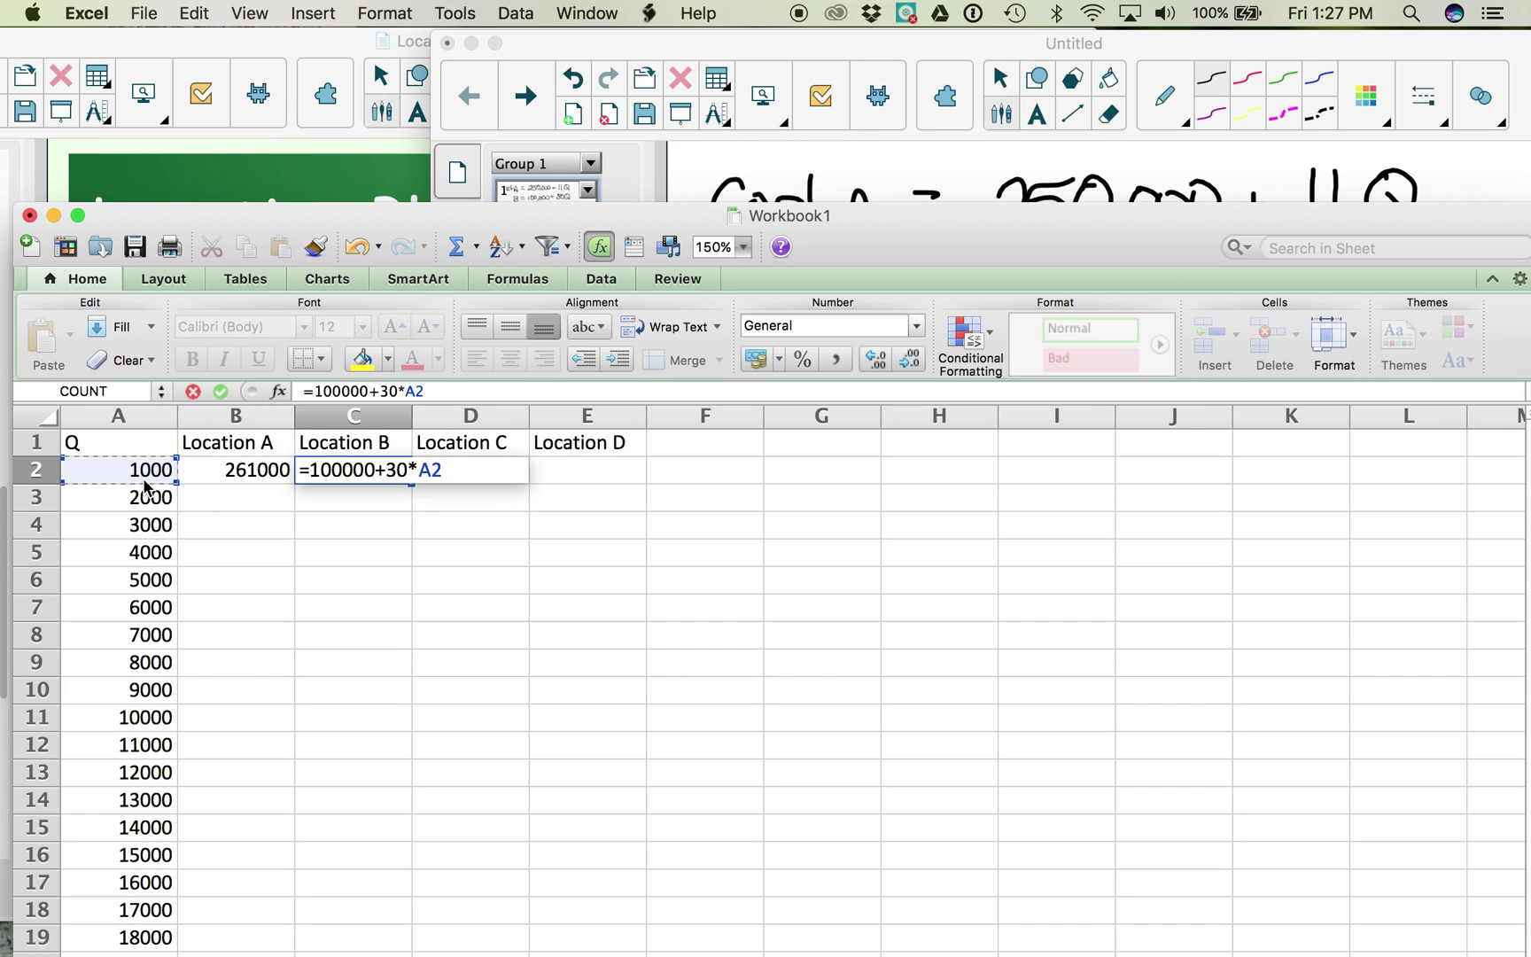
{"action": "key", "text": "Return"}
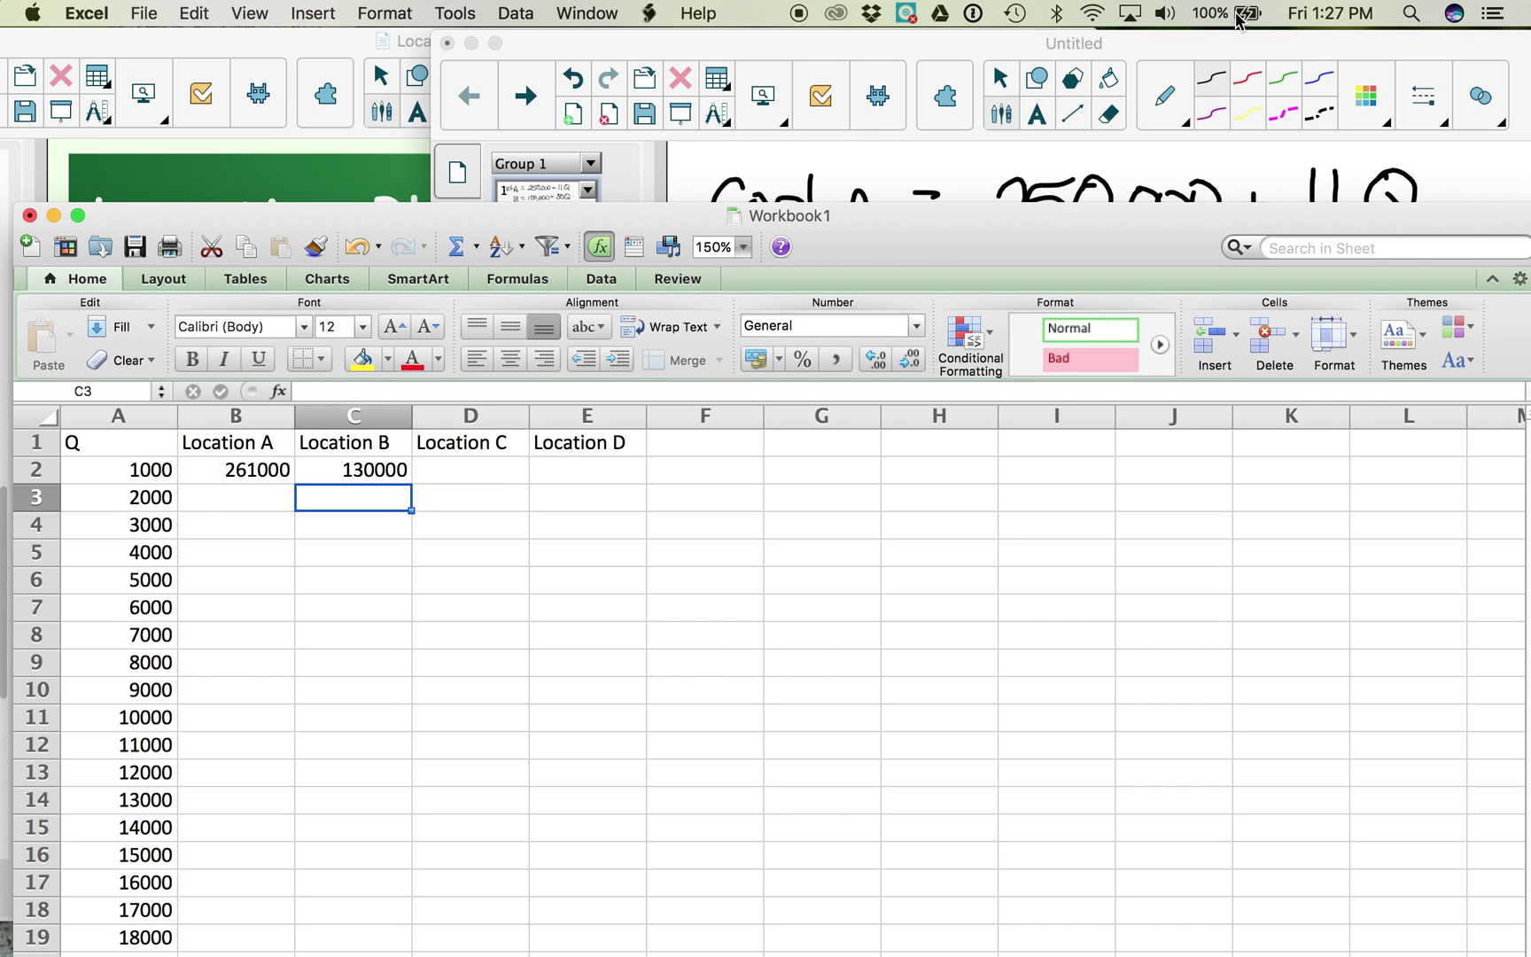
{"action": "left_click", "coordinate": [1256, 44]}
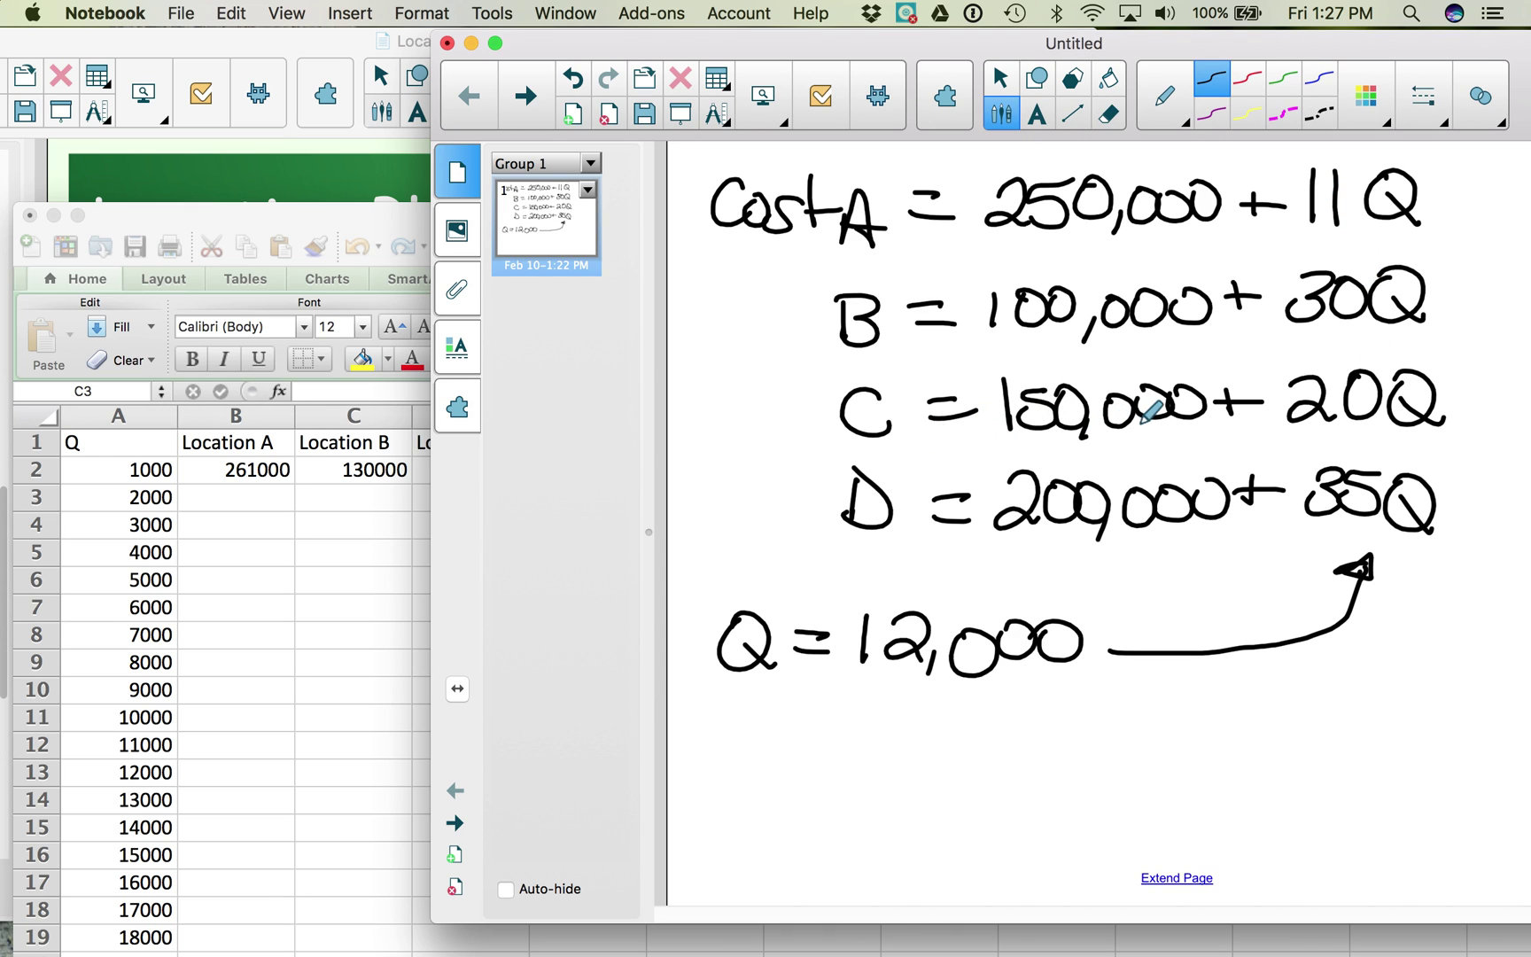
- Enter the Location C cost formula =150000+20*A2 in D2
{"action": "left_click", "coordinate": [320, 216]}
{"action": "left_click", "coordinate": [479, 462]}
{"action": "type", "text": "=1"}
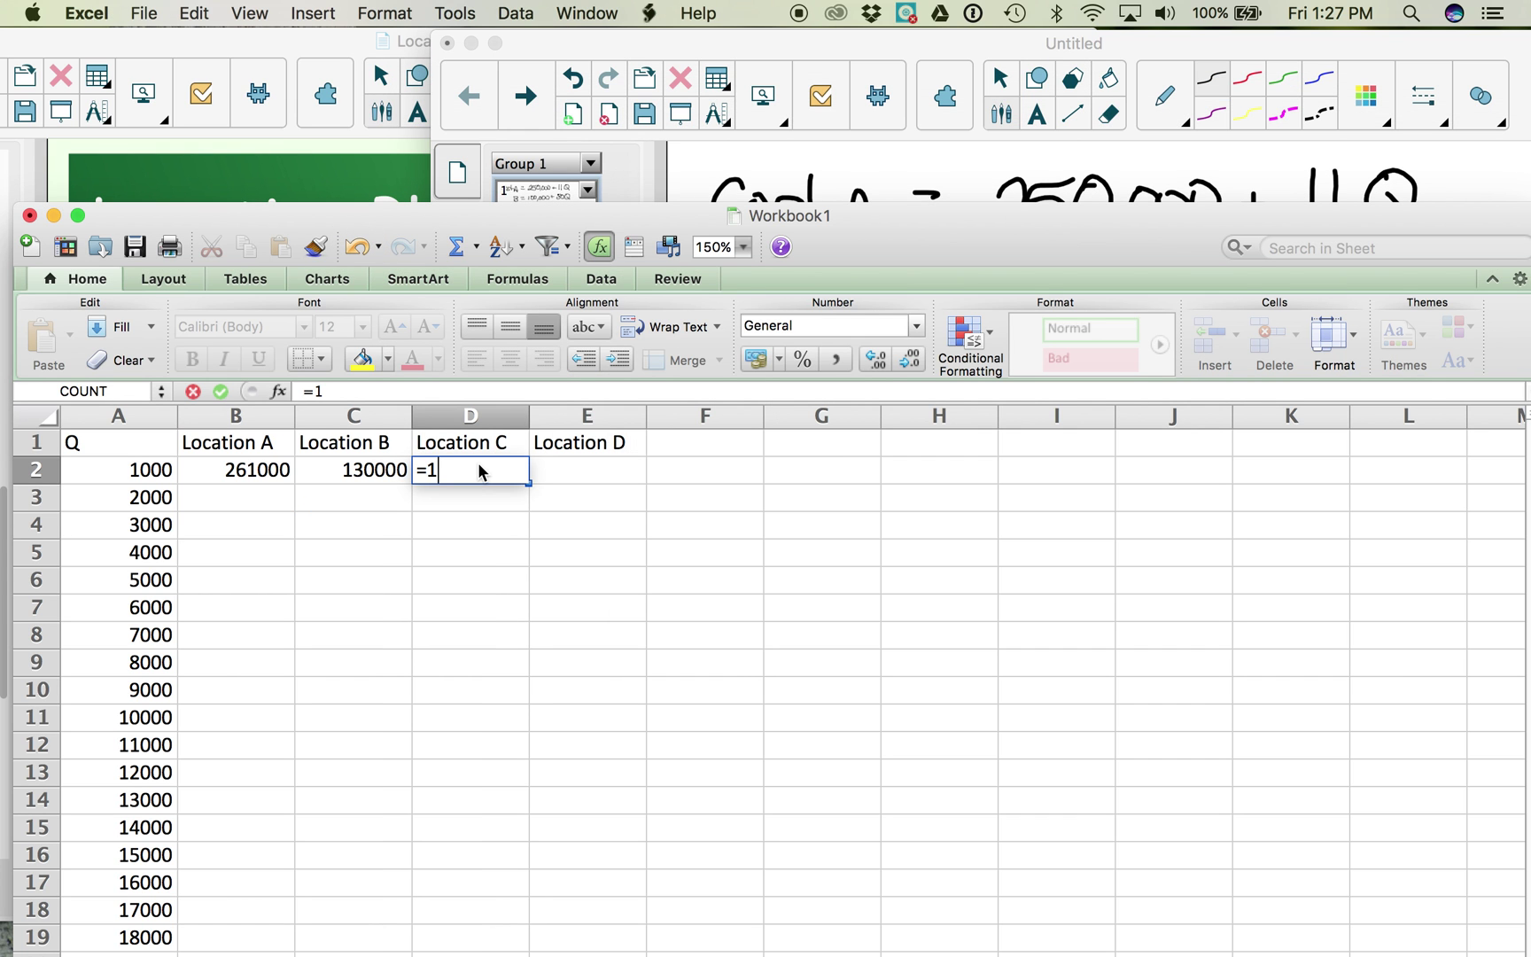
{"action": "type", "text": "50000+20*"}
{"action": "left_click", "coordinate": [164, 476]}
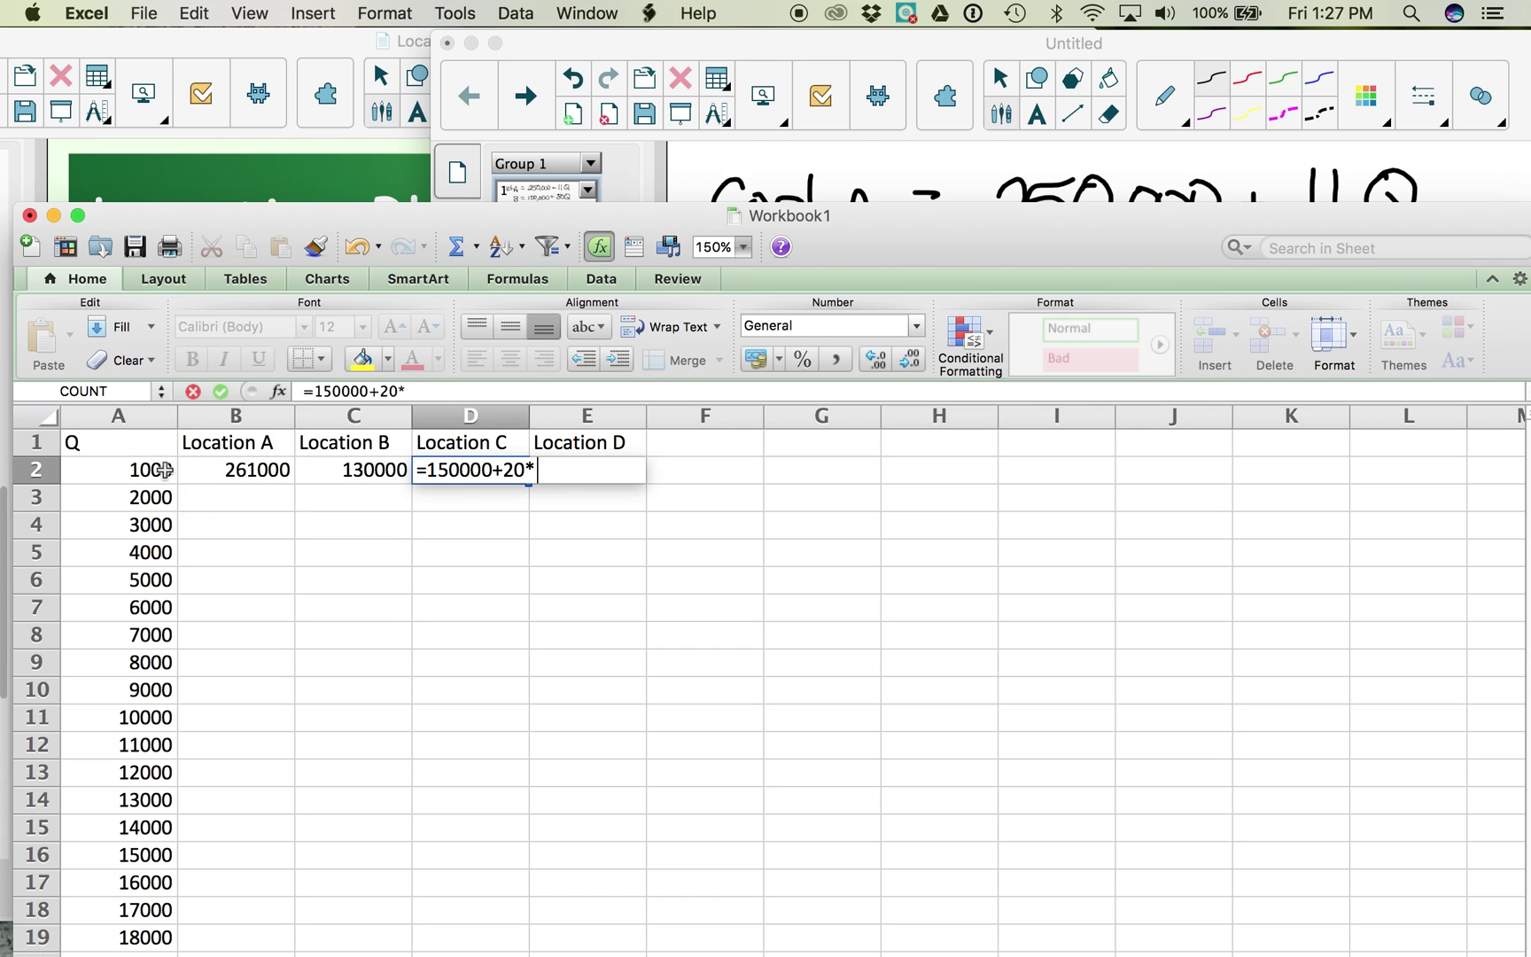
{"action": "key", "text": "Return"}
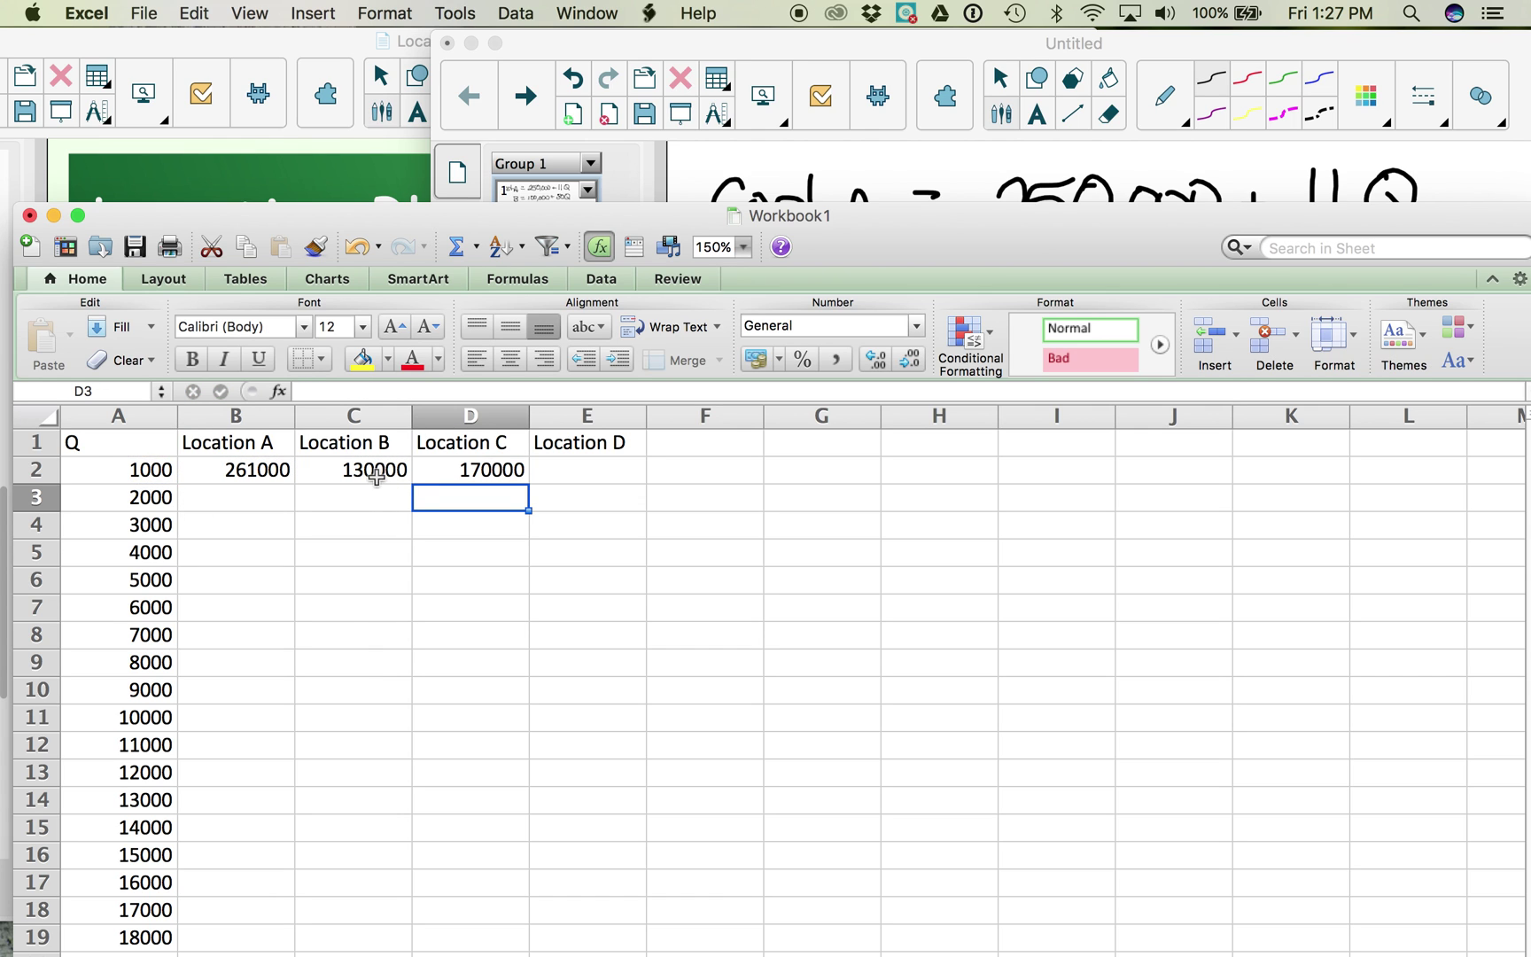
- Recheck the formulas in C2 and D2, leaving them unchanged
{"action": "left_click", "coordinate": [377, 480]}
{"action": "left_click", "coordinate": [390, 392]}
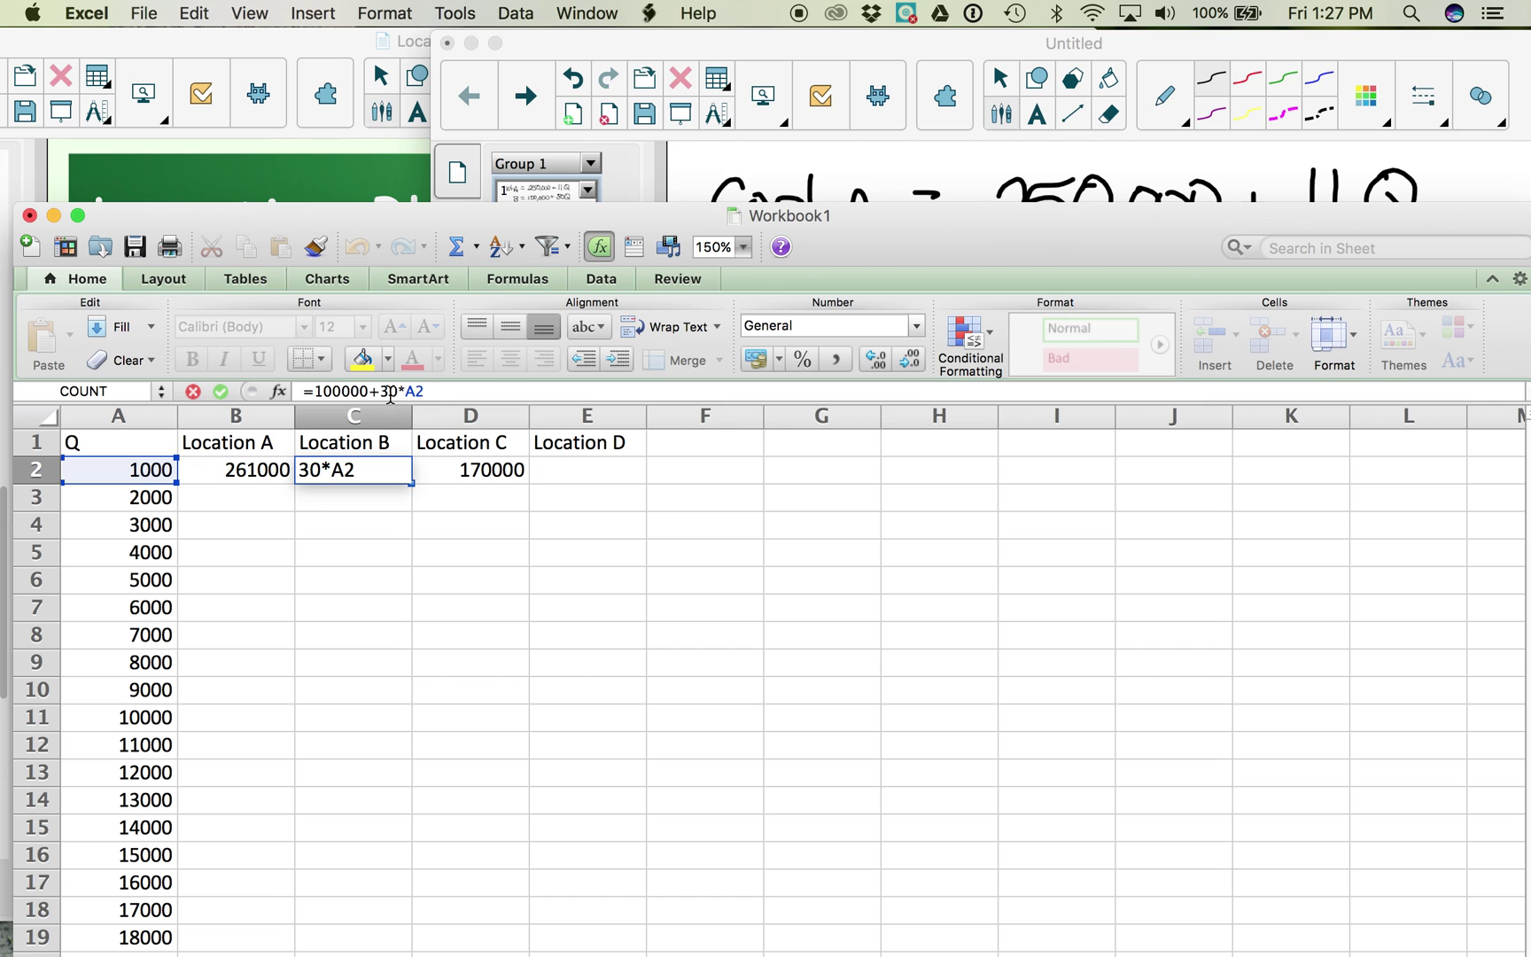
{"action": "key", "text": "Return"}
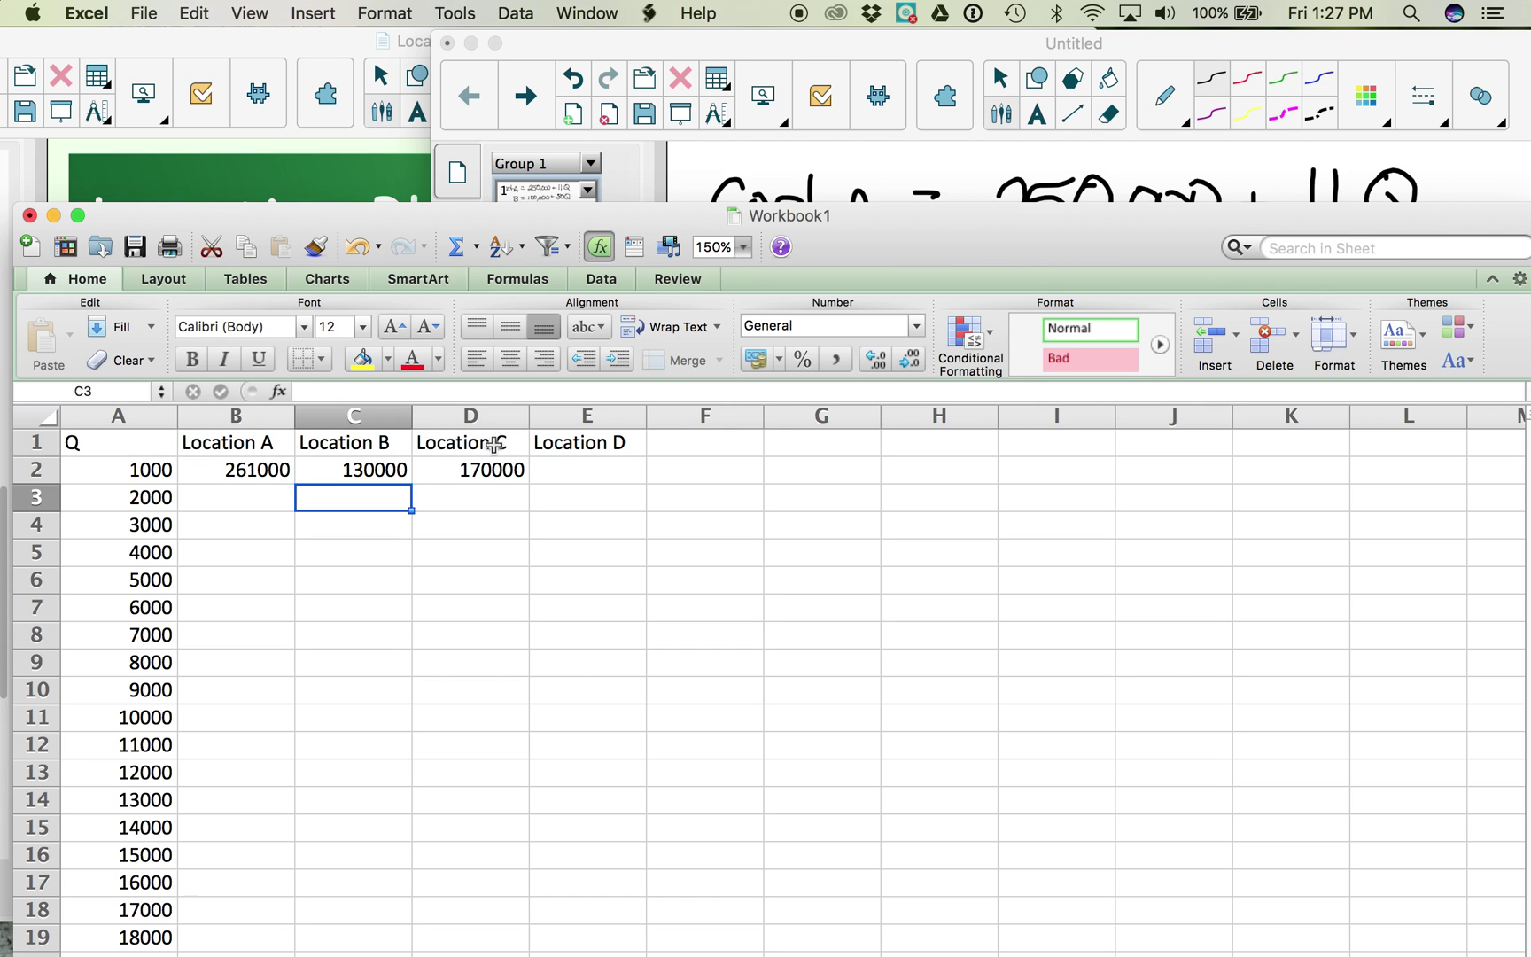
{"action": "left_click", "coordinate": [479, 469]}
{"action": "left_click", "coordinate": [348, 390]}
{"action": "key", "text": "Return"}
- Enter =200000+35*A2 in E2 for Location D and maximize the workbook window
{"action": "left_click", "coordinate": [585, 471]}
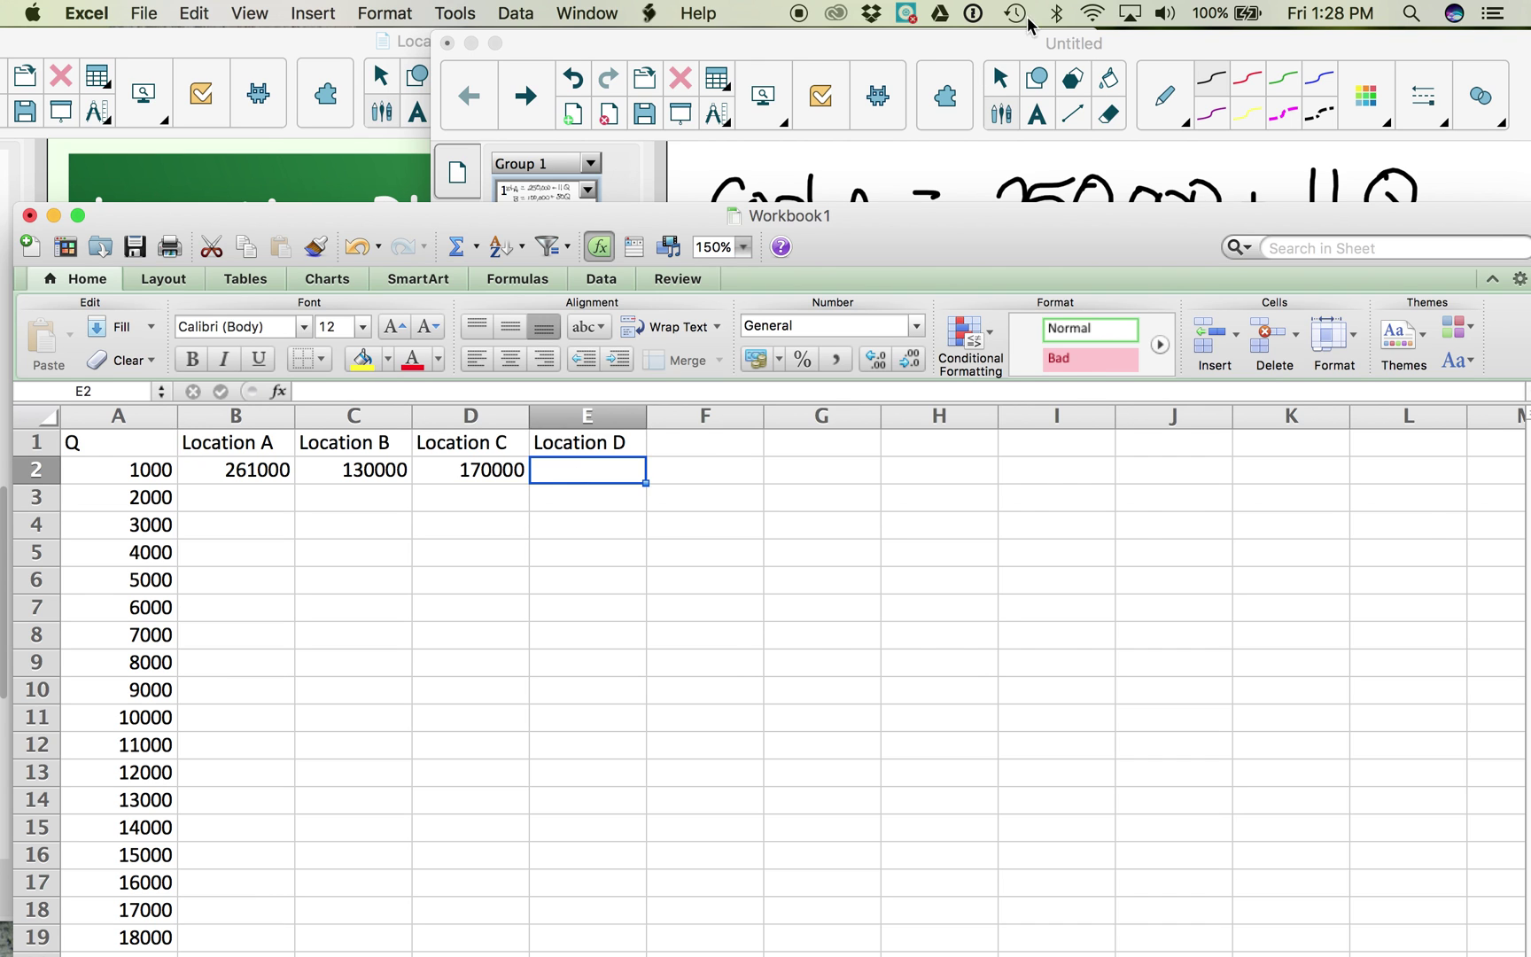
{"action": "left_click", "coordinate": [1009, 45]}
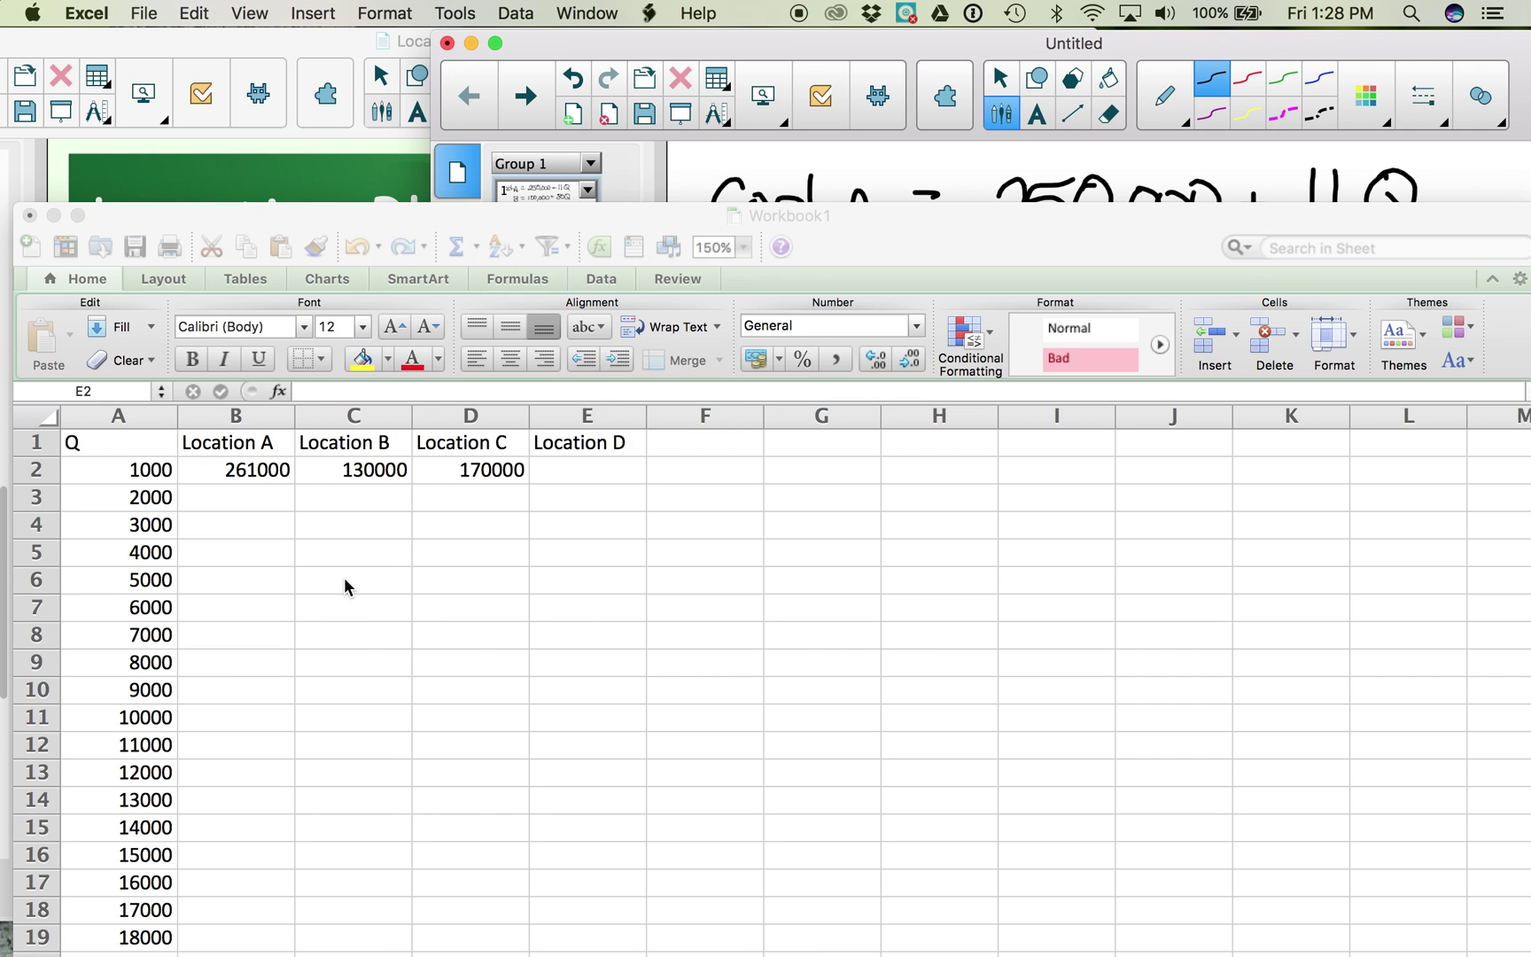
{"action": "left_click", "coordinate": [618, 466]}
{"action": "type", "text": "=200000"}
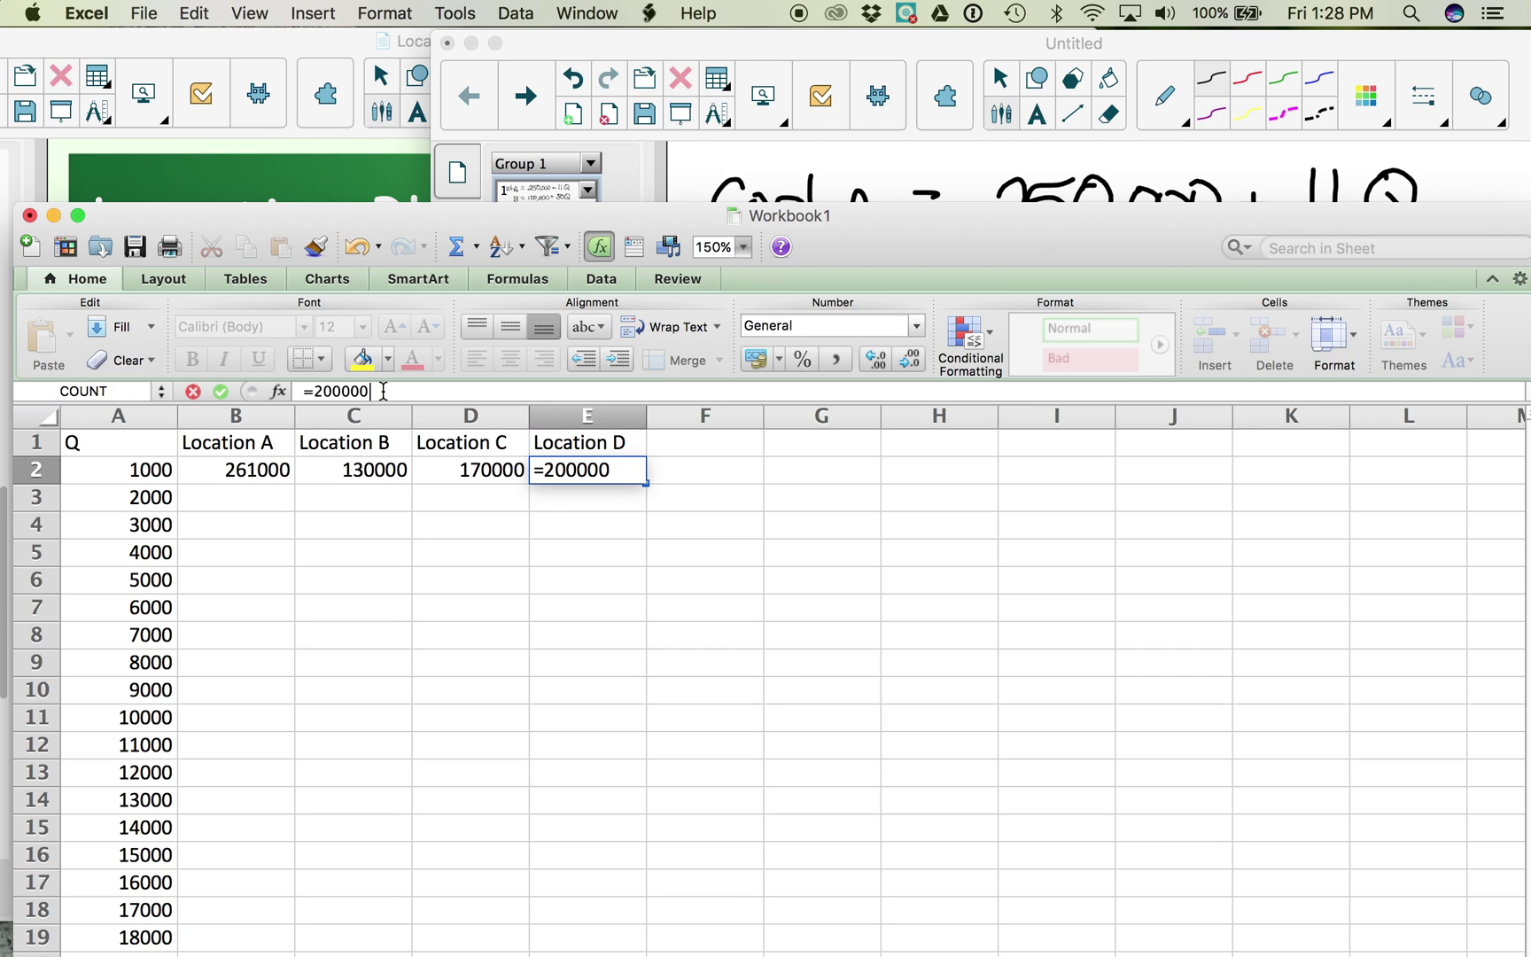
{"action": "type", "text": "+35*"}
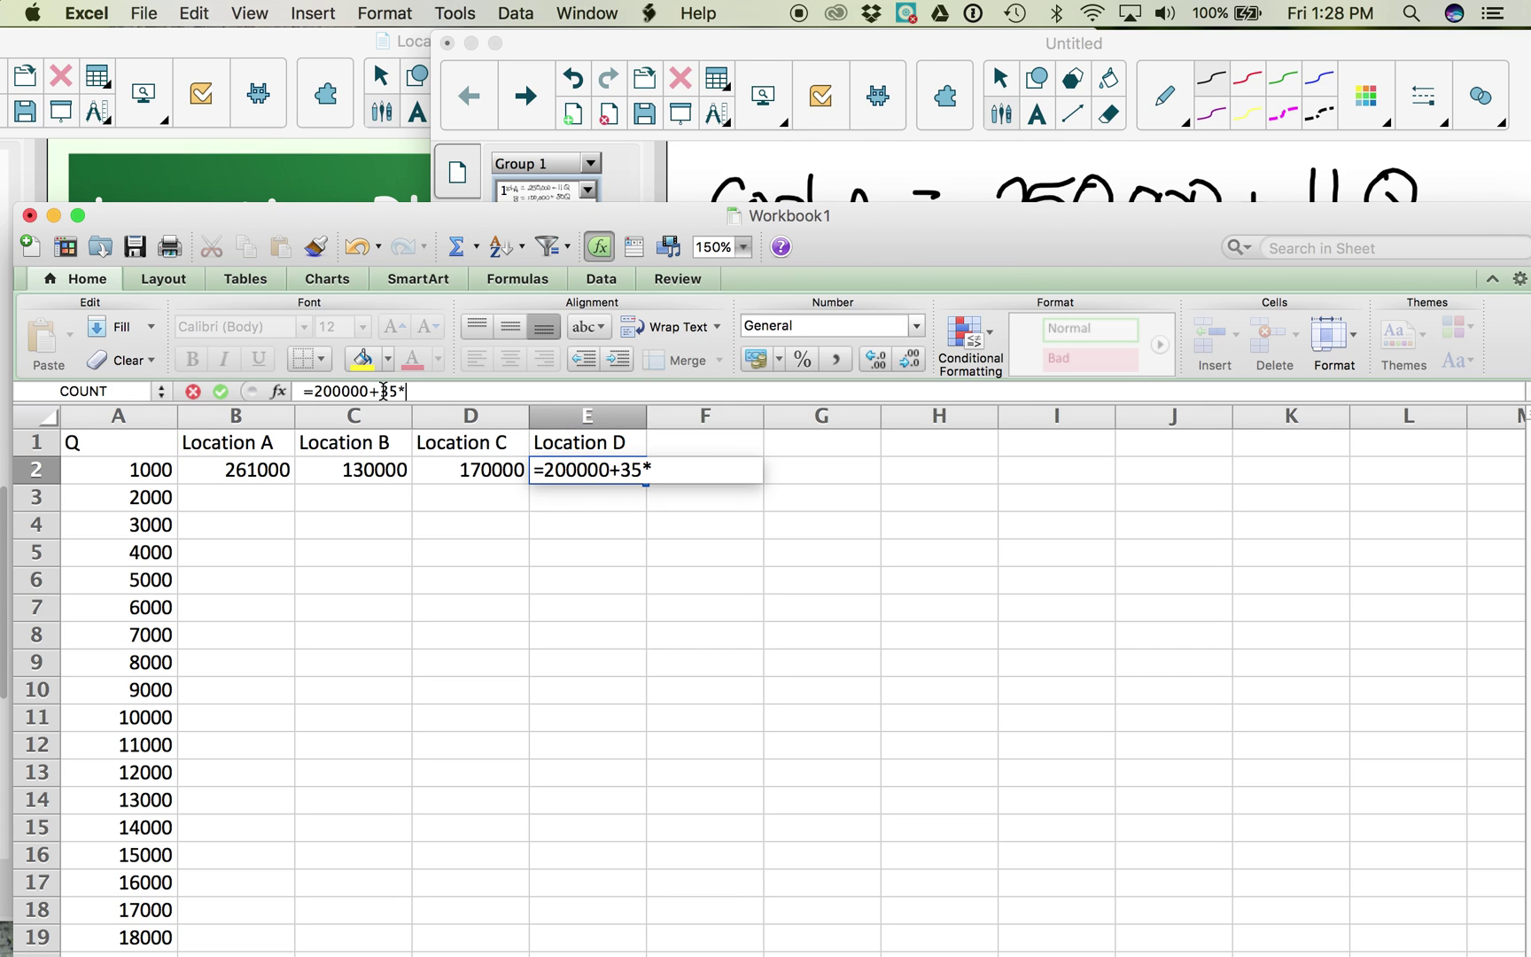
{"action": "left_click", "coordinate": [130, 469]}
{"action": "key", "text": "Return"}
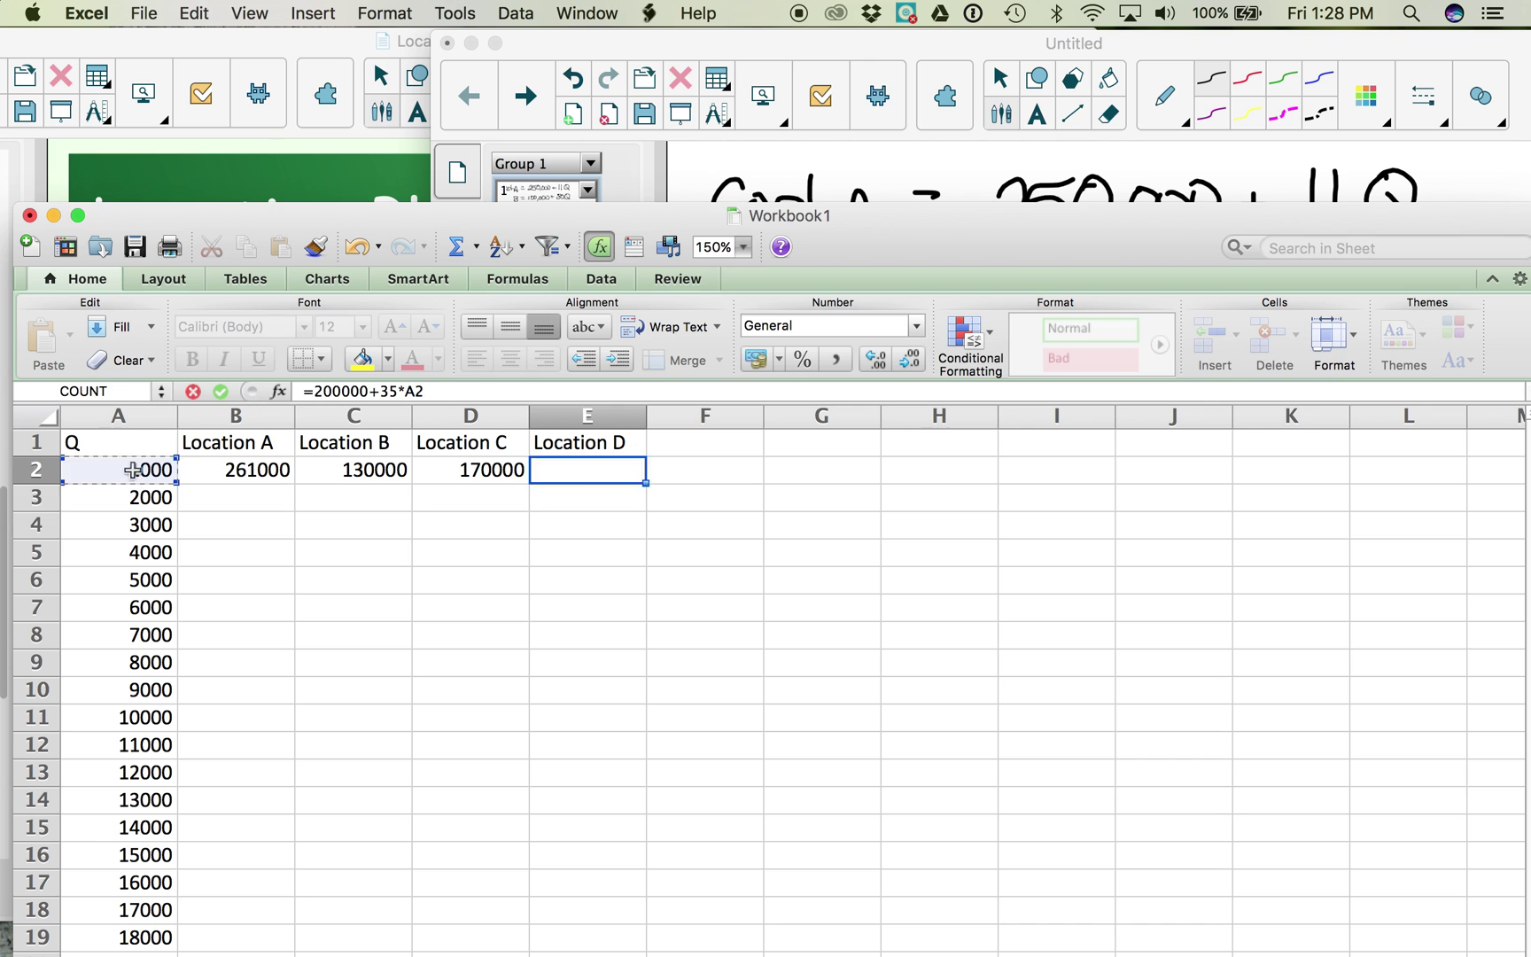
{"action": "double_click", "coordinate": [859, 217]}
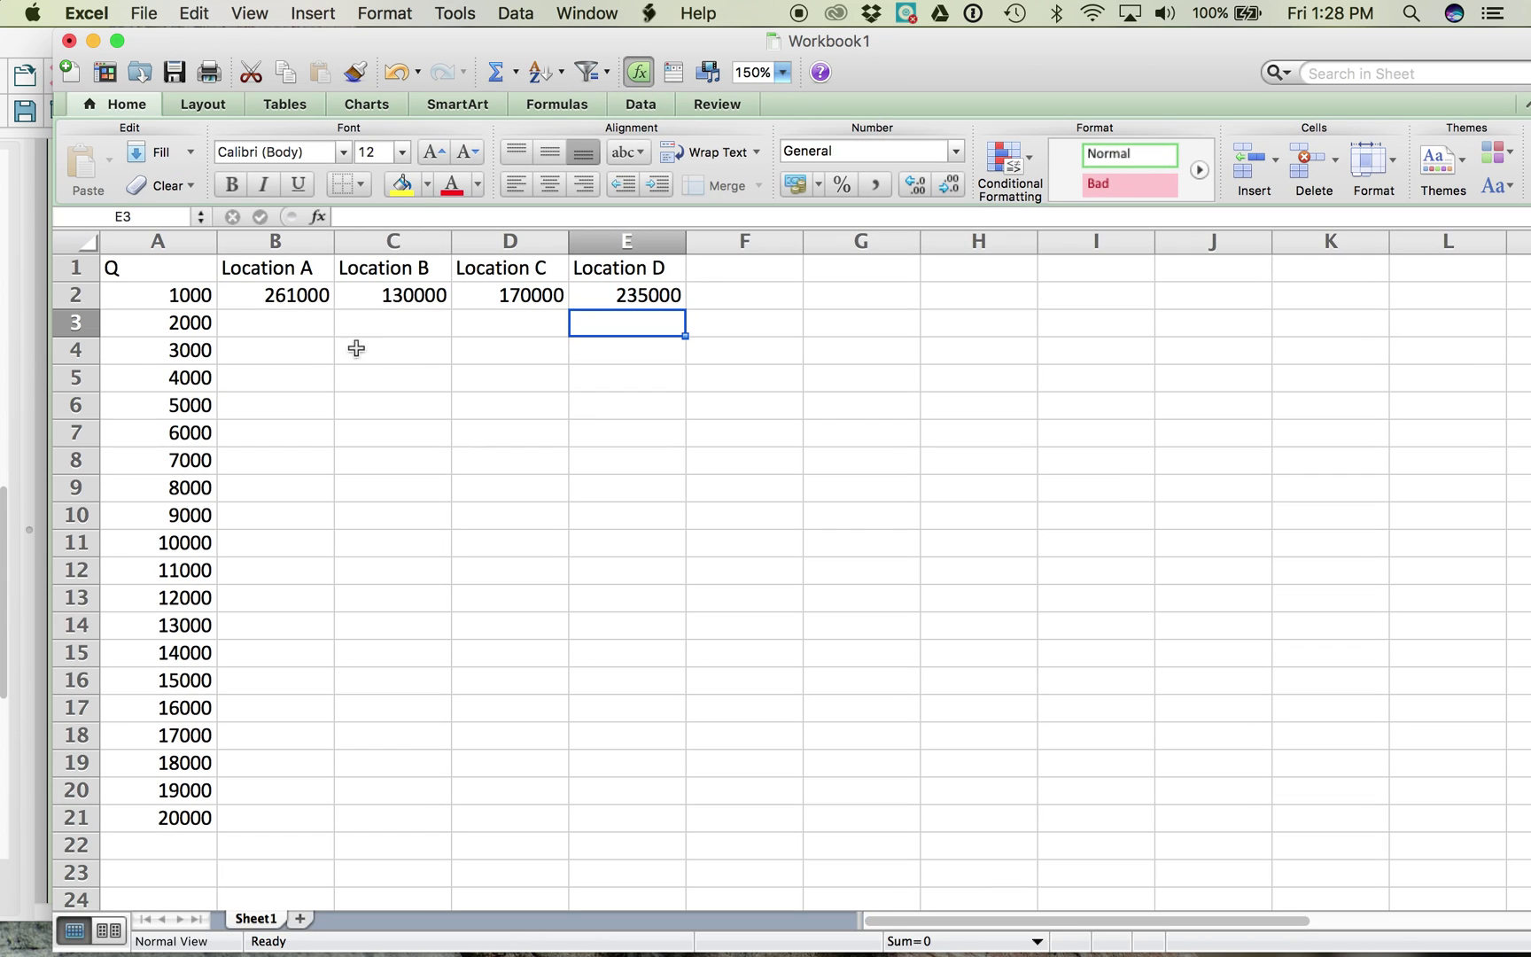